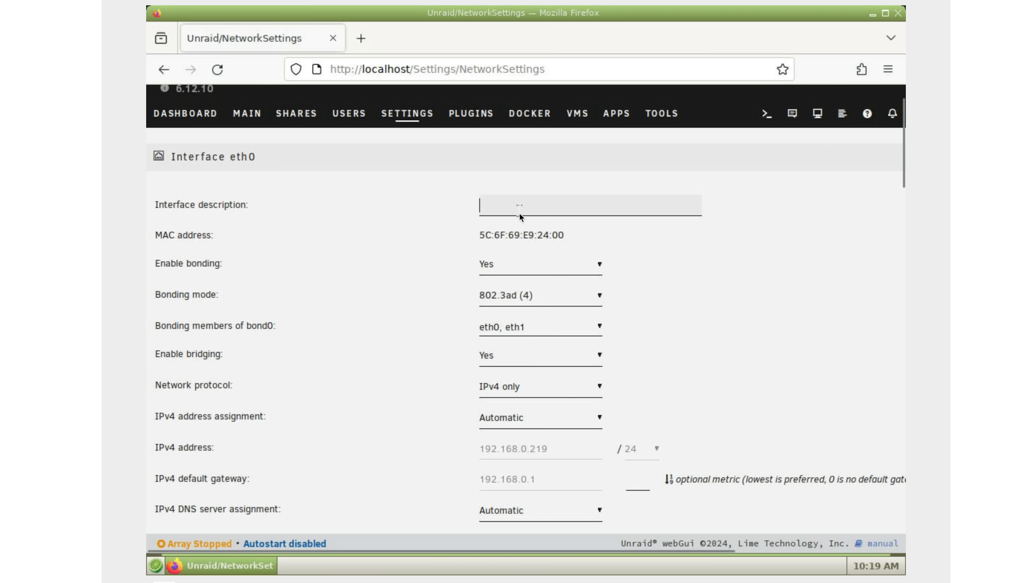
Step: Enter "10g" as the interface description for eth0 in the network settings
{"action": "type", "text": "10g"}
{"action": "scroll", "coordinate": [525, 220], "scroll_direction": "down", "scroll_amount": 12}
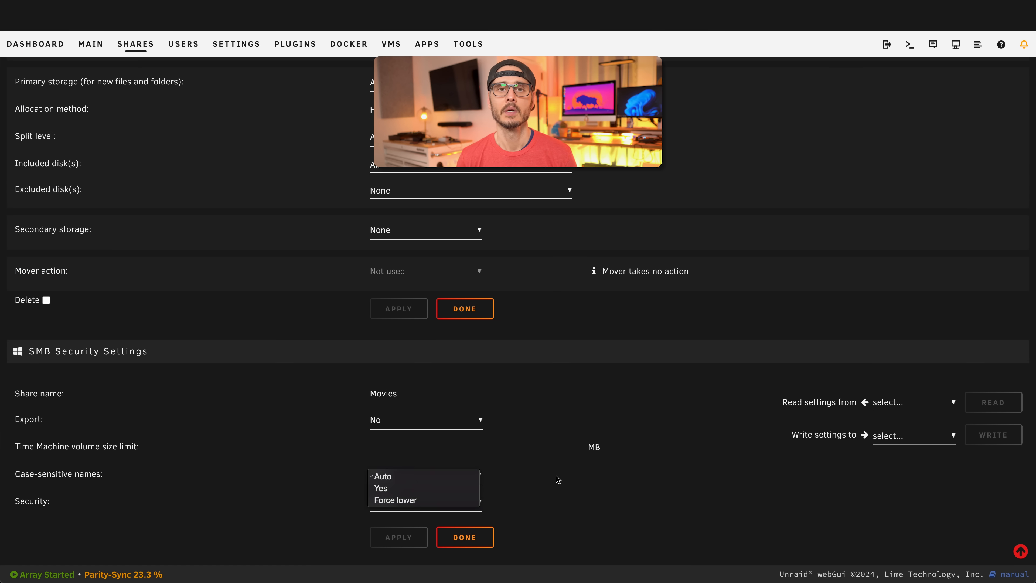
{"action": "left_click", "coordinate": [555, 479]}
{"action": "left_click", "coordinate": [430, 477]}
{"action": "left_click", "coordinate": [533, 482]}
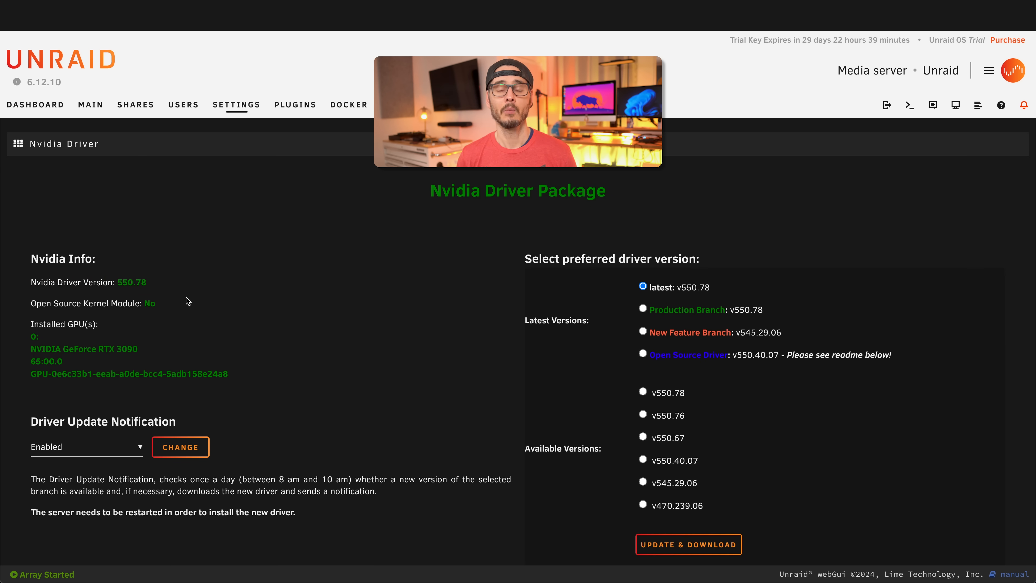
{"action": "triple_click", "coordinate": [129, 376]}
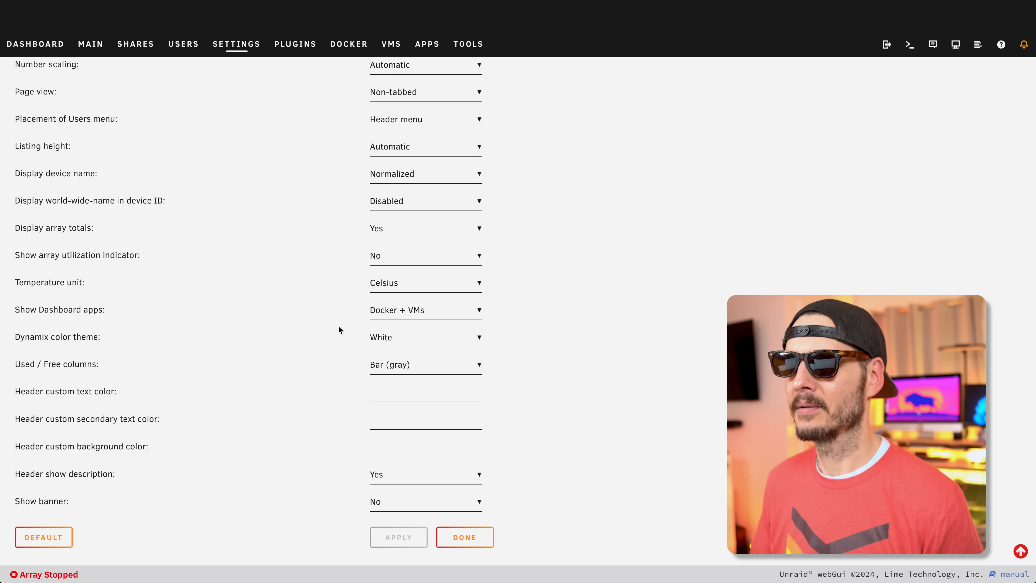
Step: Set the Dynamix color theme to Black in the display settings and apply the change
{"action": "left_click", "coordinate": [381, 341]}
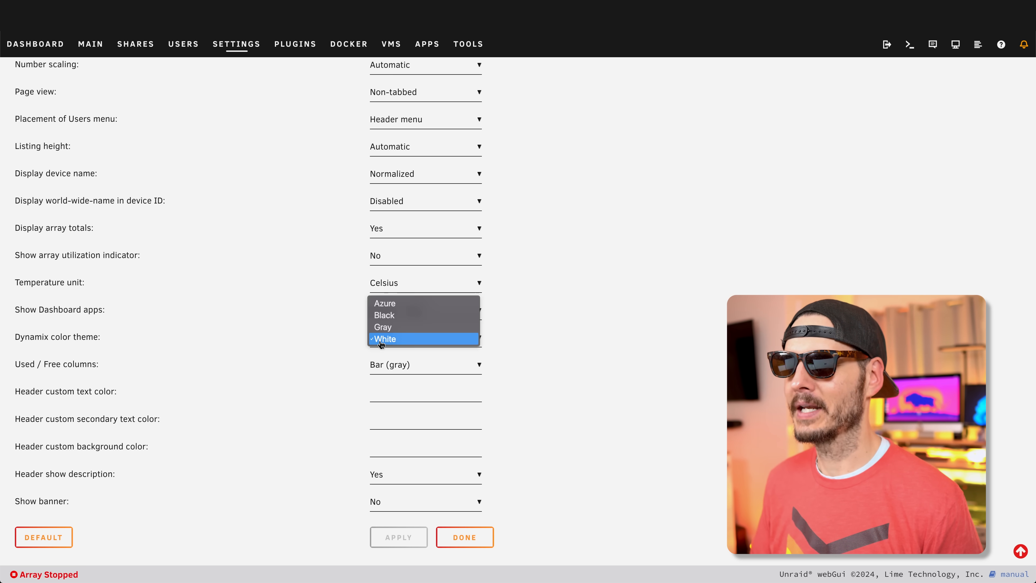
{"action": "left_click", "coordinate": [395, 314]}
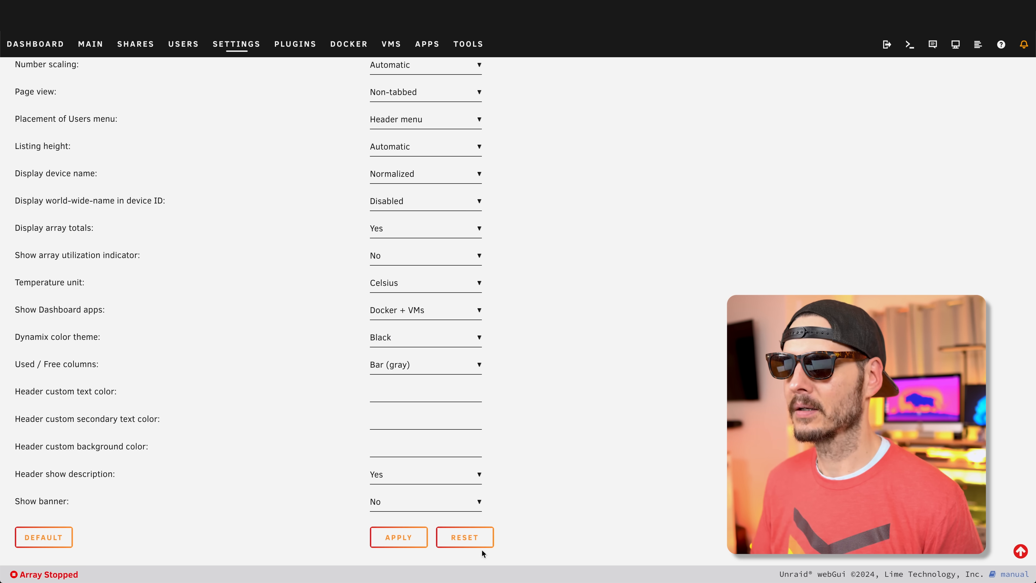
{"action": "left_click", "coordinate": [399, 537]}
{"action": "scroll", "coordinate": [638, 233], "scroll_direction": "down", "scroll_amount": 2}
{"action": "scroll", "coordinate": [578, 243], "scroll_direction": "down", "scroll_amount": 2}
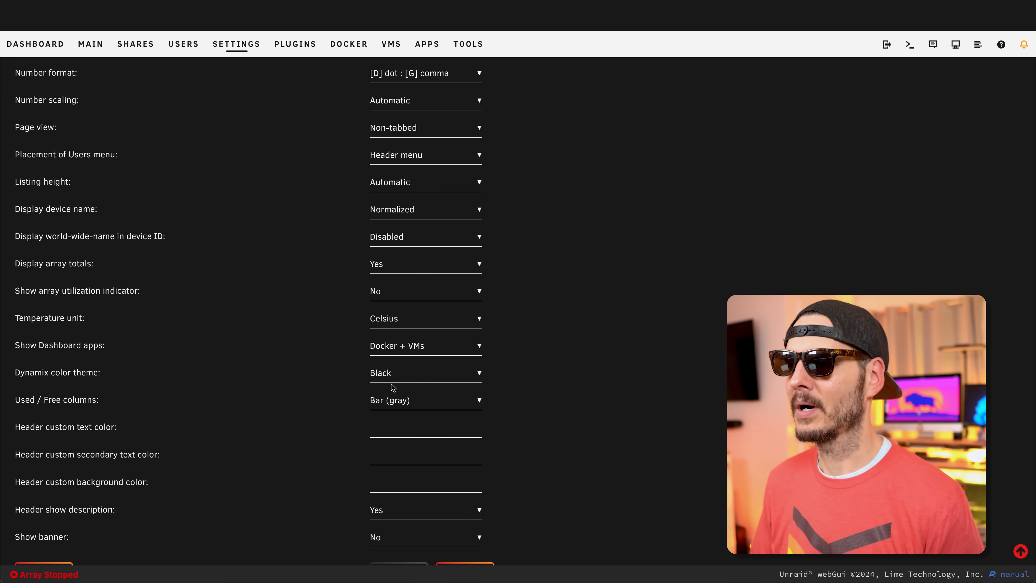
{"action": "left_click", "coordinate": [419, 543]}
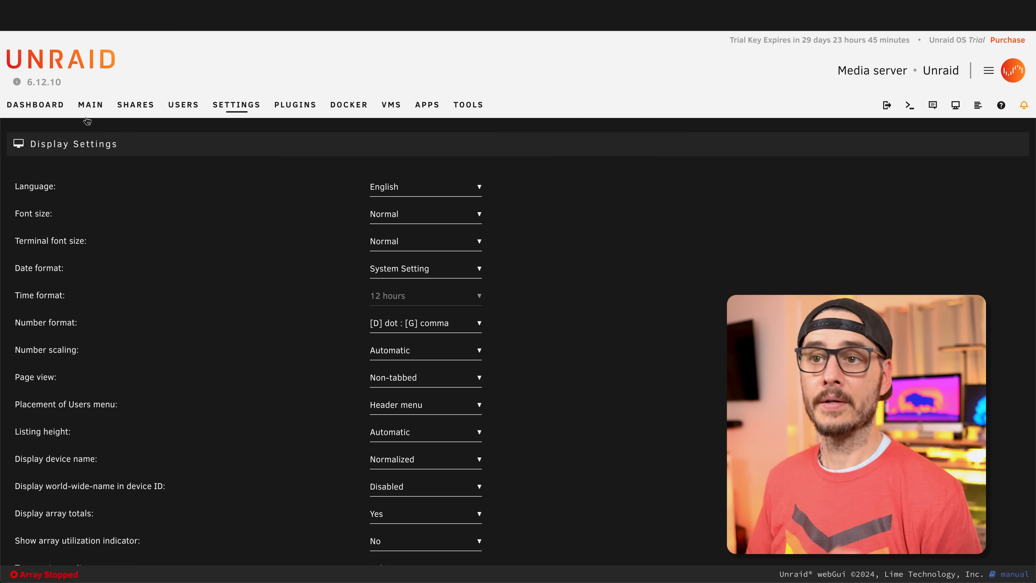
Step: Change the server's case model on the Dashboard to 4u-storinator
{"action": "left_click", "coordinate": [49, 105]}
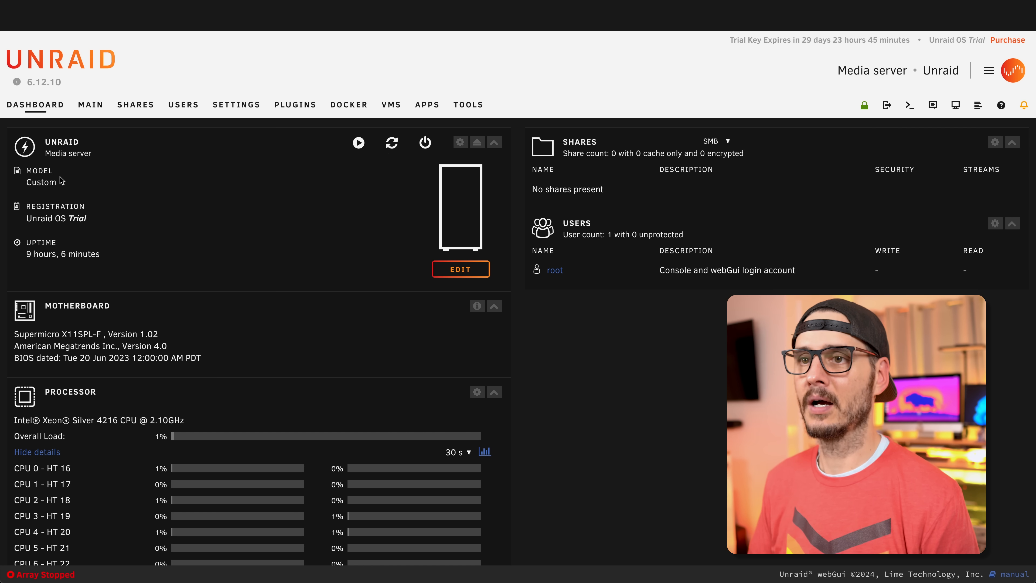
{"action": "left_click", "coordinate": [452, 266]}
{"action": "scroll", "coordinate": [605, 278], "scroll_direction": "down", "scroll_amount": 10}
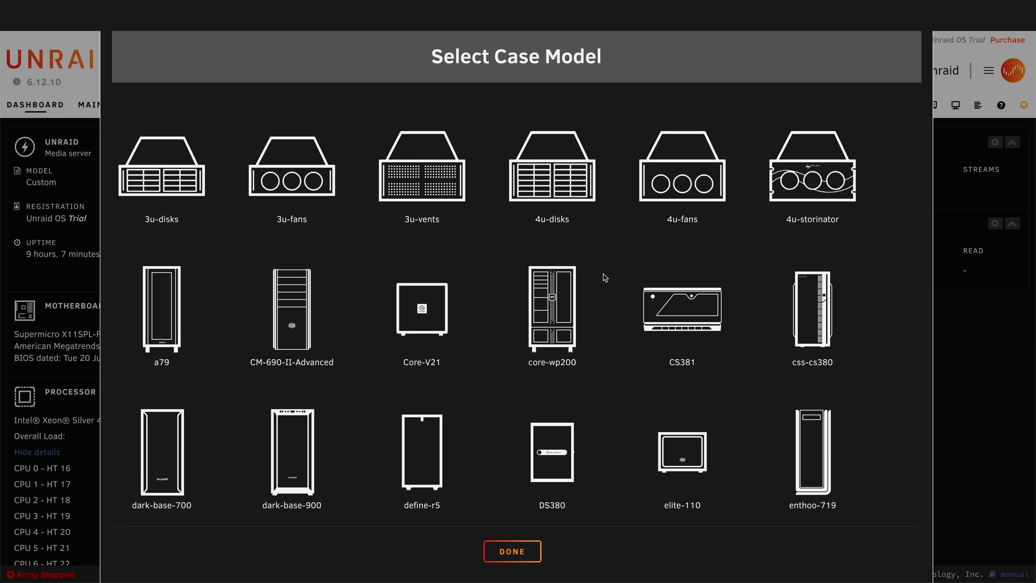
{"action": "scroll", "coordinate": [605, 278], "scroll_direction": "up", "scroll_amount": 2}
{"action": "scroll", "coordinate": [605, 277], "scroll_direction": "down", "scroll_amount": 5}
{"action": "scroll", "coordinate": [605, 278], "scroll_direction": "up", "scroll_amount": 12}
{"action": "scroll", "coordinate": [605, 277], "scroll_direction": "up", "scroll_amount": 1}
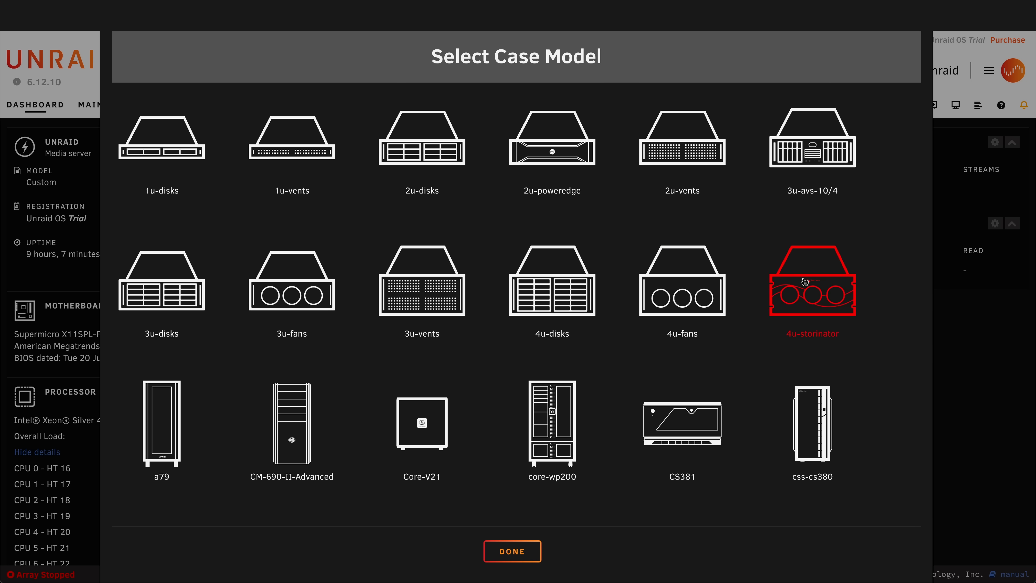
{"action": "scroll", "coordinate": [804, 281], "scroll_direction": "down", "scroll_amount": 10}
{"action": "scroll", "coordinate": [557, 271], "scroll_direction": "down", "scroll_amount": 6}
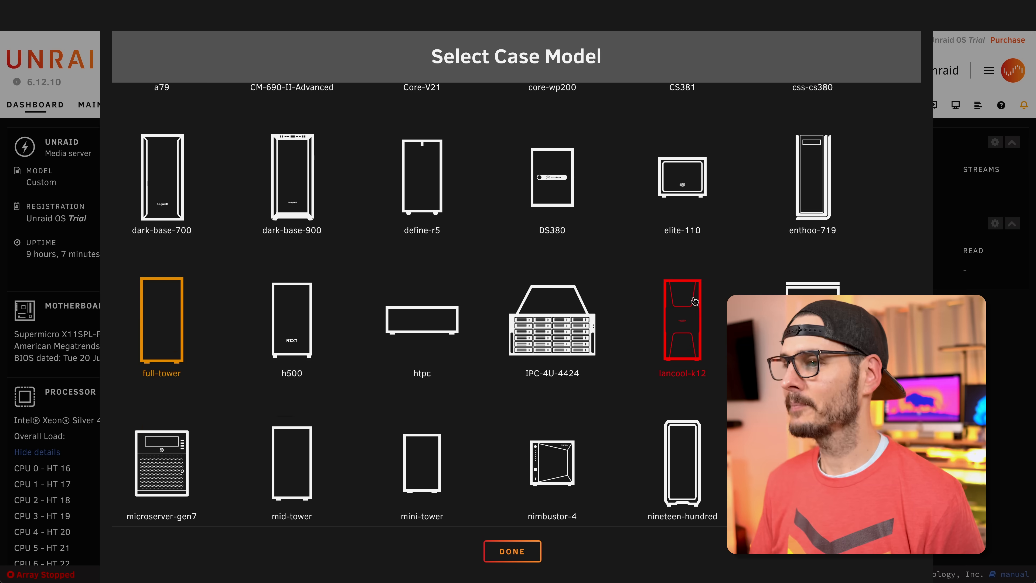
{"action": "scroll", "coordinate": [586, 284], "scroll_direction": "down", "scroll_amount": 16}
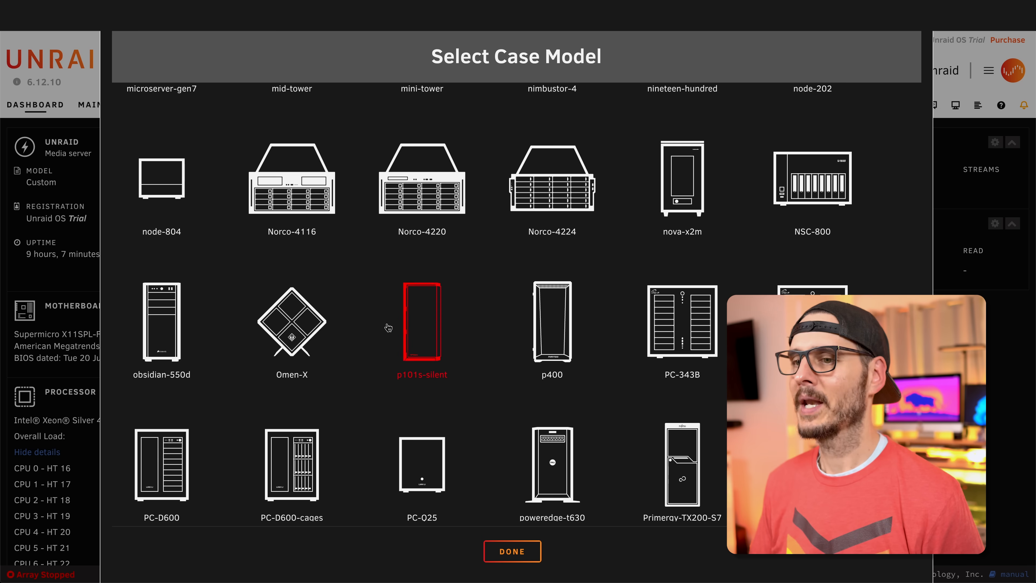
{"action": "scroll", "coordinate": [478, 326], "scroll_direction": "down", "scroll_amount": 6}
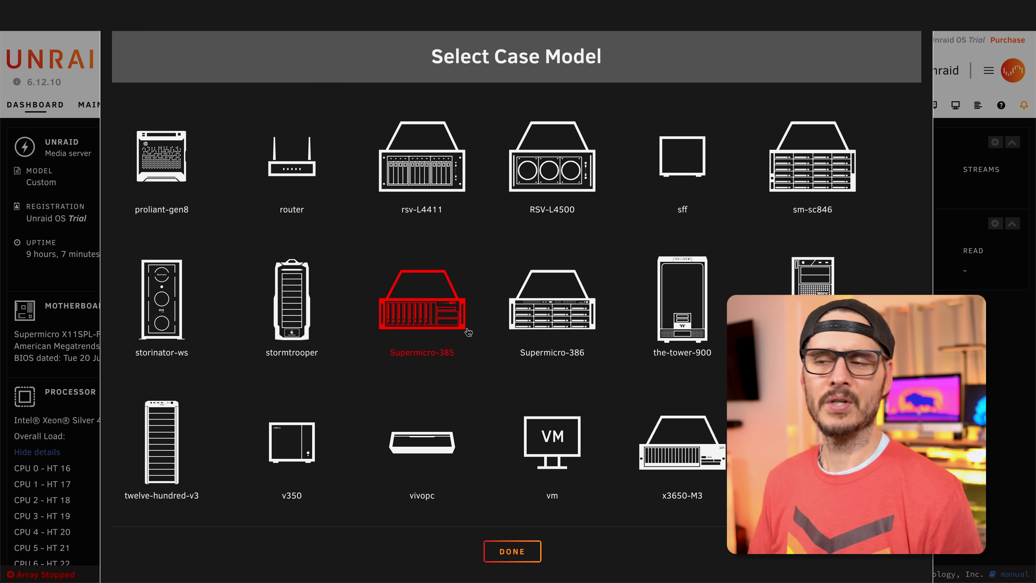
{"action": "scroll", "coordinate": [510, 335], "scroll_direction": "down", "scroll_amount": 3}
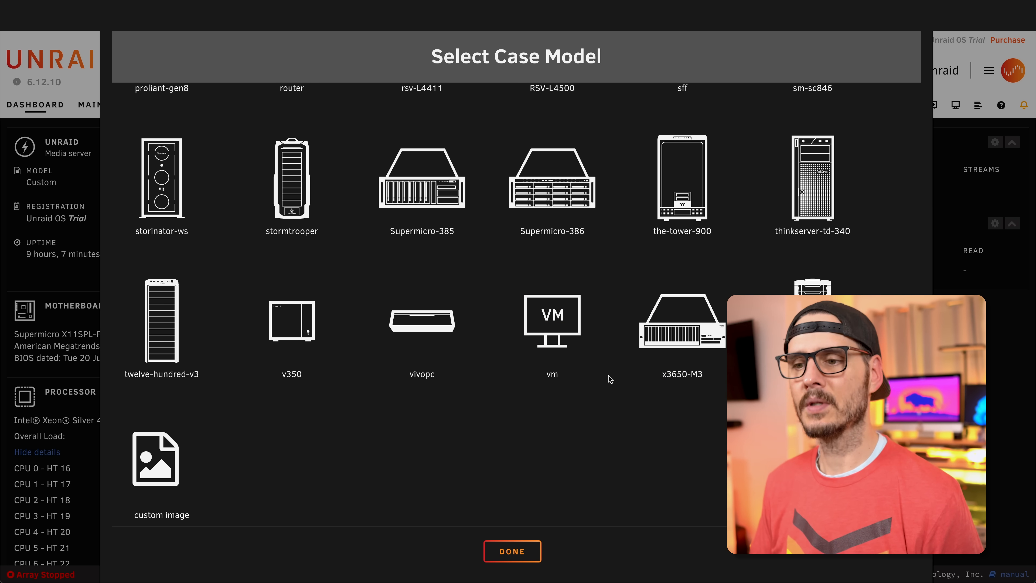
{"action": "scroll", "coordinate": [610, 373], "scroll_direction": "up", "scroll_amount": 6}
{"action": "scroll", "coordinate": [362, 381], "scroll_direction": "down", "scroll_amount": 6}
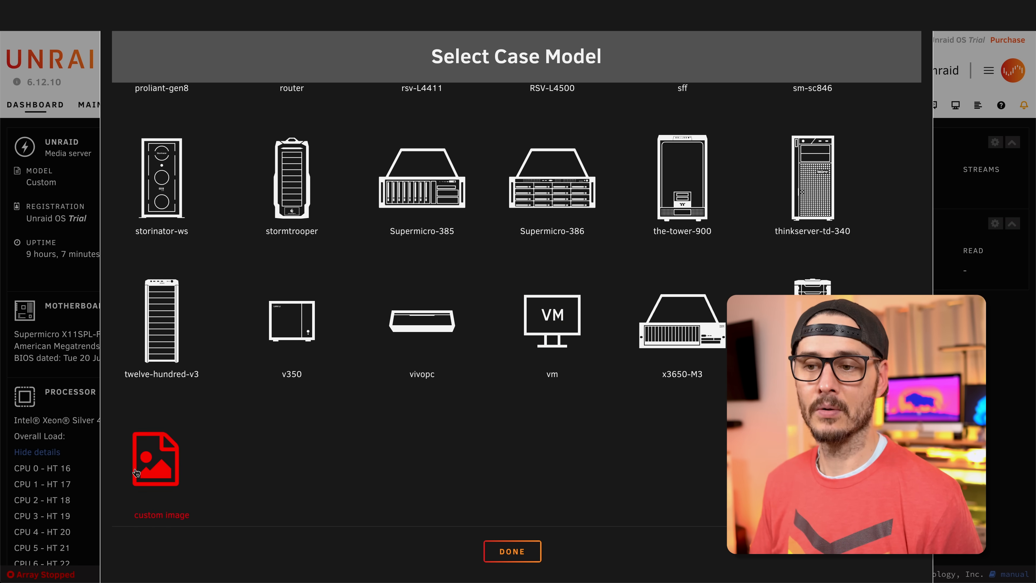
{"action": "scroll", "coordinate": [453, 393], "scroll_direction": "up", "scroll_amount": 10}
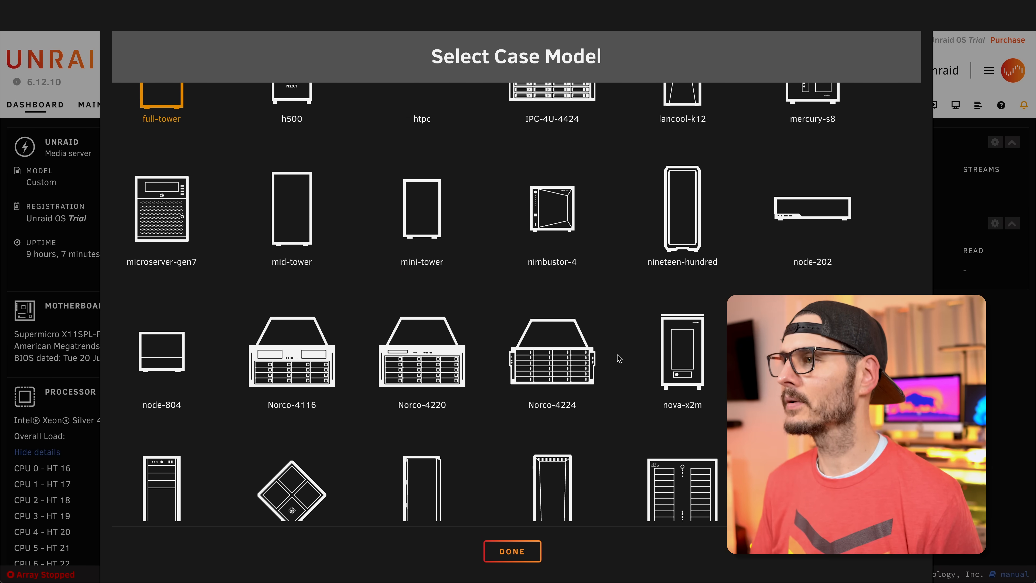
{"action": "scroll", "coordinate": [615, 357], "scroll_direction": "up", "scroll_amount": 12}
{"action": "left_click", "coordinate": [813, 265]}
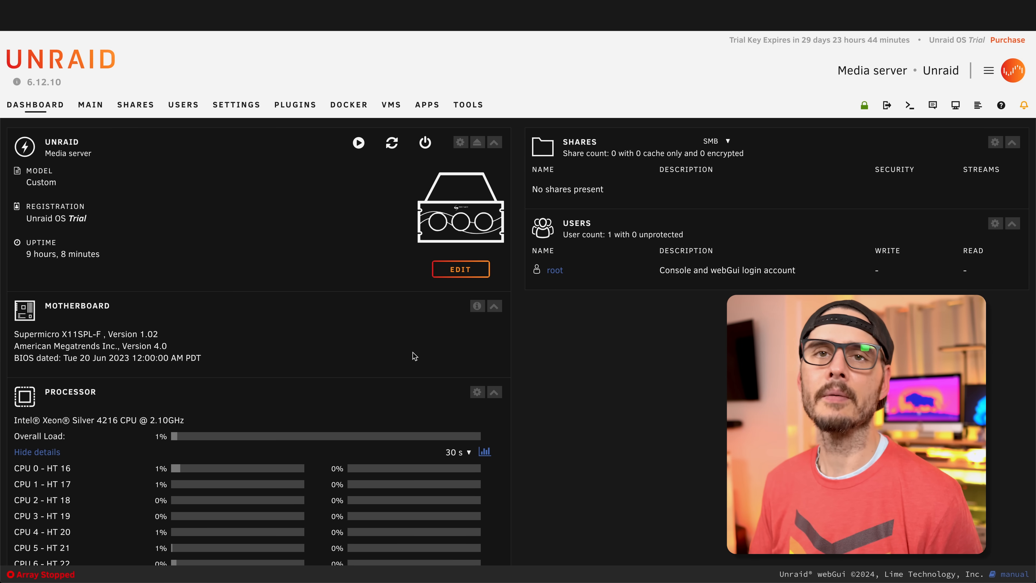
Step: Review the motherboard, processor, system memory and network interface details on the Dashboard
{"action": "scroll", "coordinate": [413, 352], "scroll_direction": "down", "scroll_amount": 4}
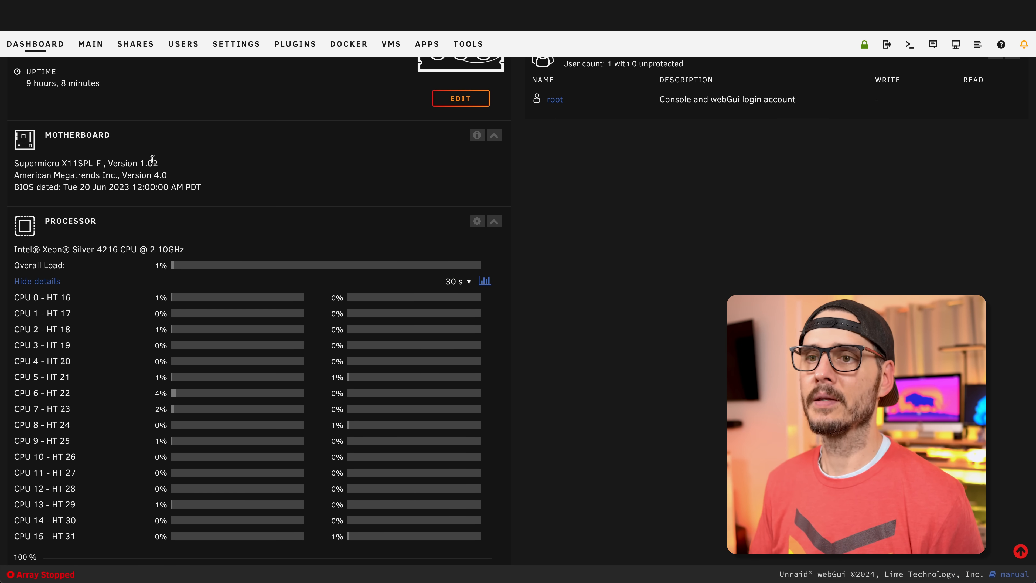
{"action": "scroll", "coordinate": [118, 310], "scroll_direction": "down", "scroll_amount": 2}
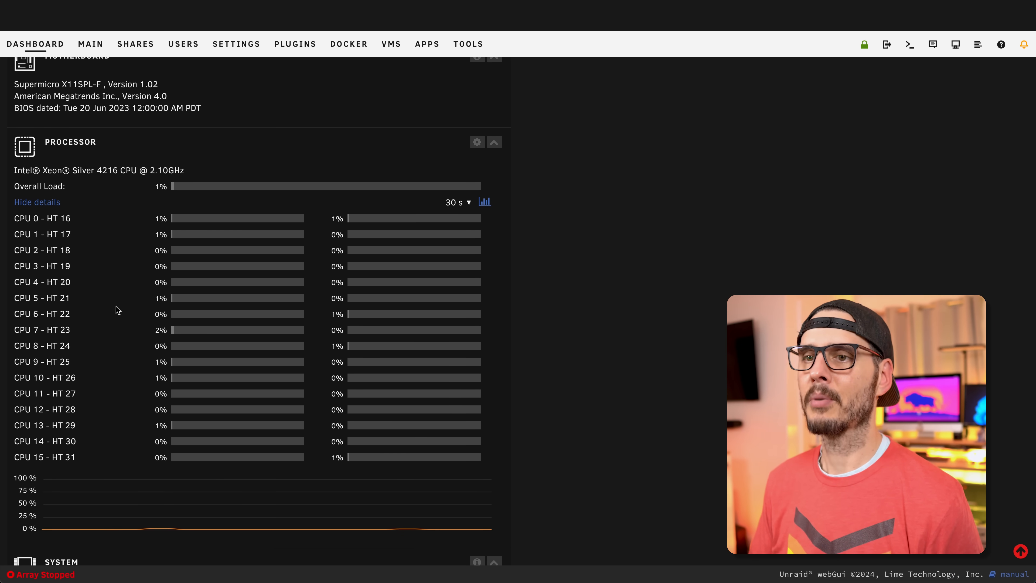
{"action": "scroll", "coordinate": [207, 306], "scroll_direction": "down", "scroll_amount": 6}
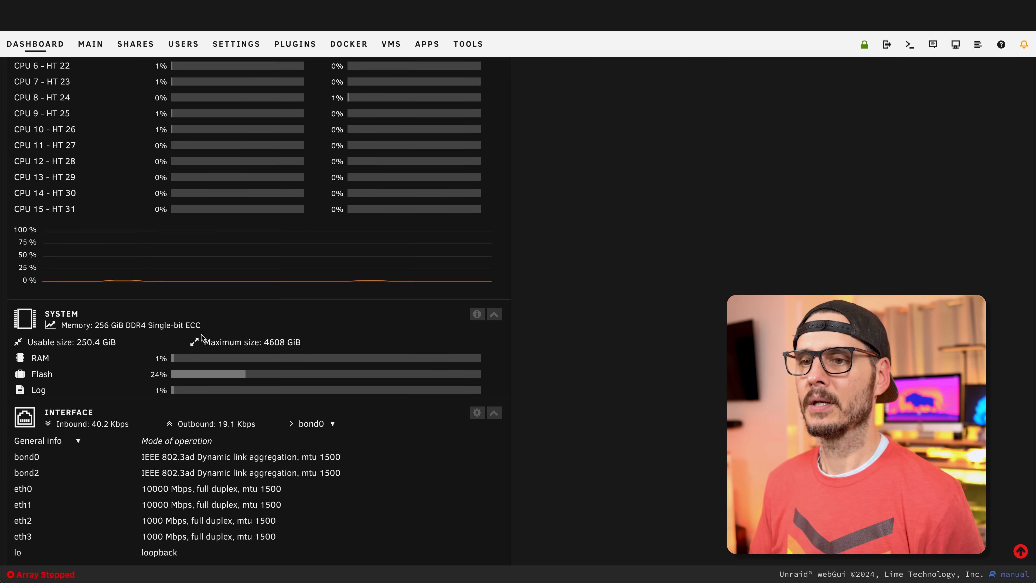
{"action": "mouse_move", "coordinate": [172, 374]}
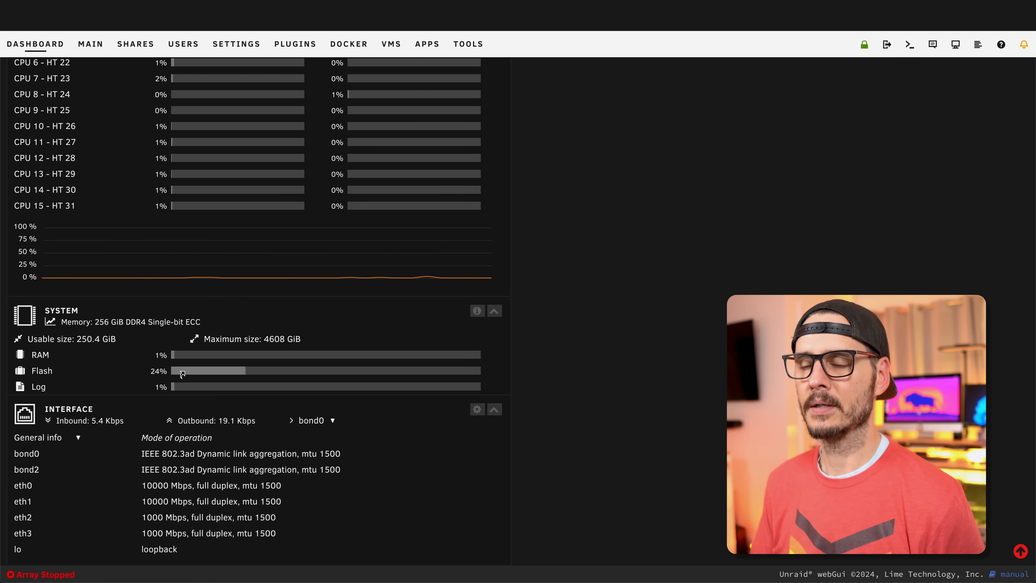
{"action": "scroll", "coordinate": [183, 374], "scroll_direction": "down", "scroll_amount": 1}
{"action": "scroll", "coordinate": [183, 374], "scroll_direction": "down", "scroll_amount": 5}
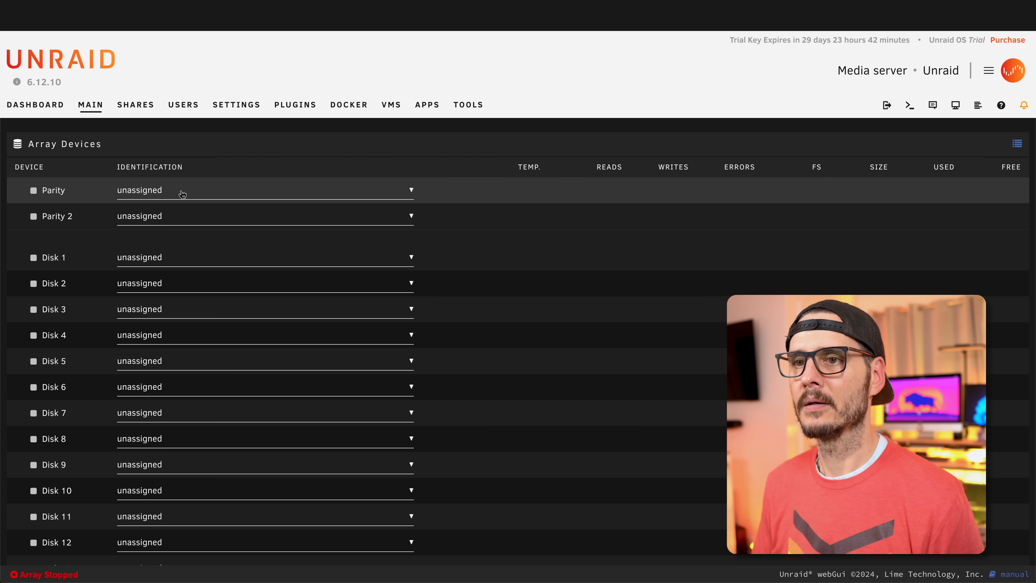
Step: Assign the 250 GB HDSTOR drive sdb to the Parity slot and the 250 GB HDSTOR drive sdc to Parity 2
{"action": "left_click", "coordinate": [182, 192]}
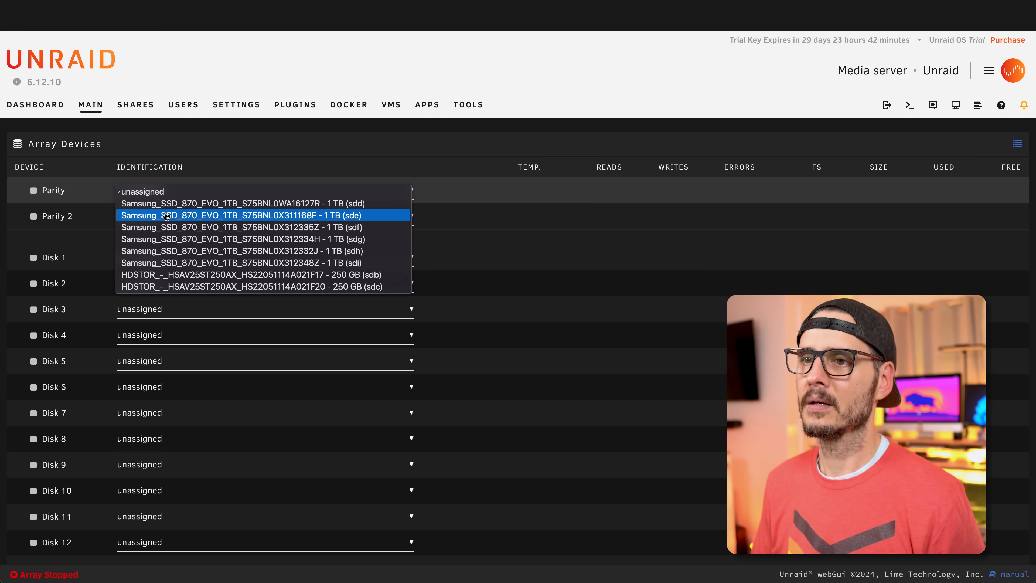
{"action": "left_click", "coordinate": [189, 274]}
{"action": "left_click", "coordinate": [180, 216]}
{"action": "left_click", "coordinate": [179, 300]}
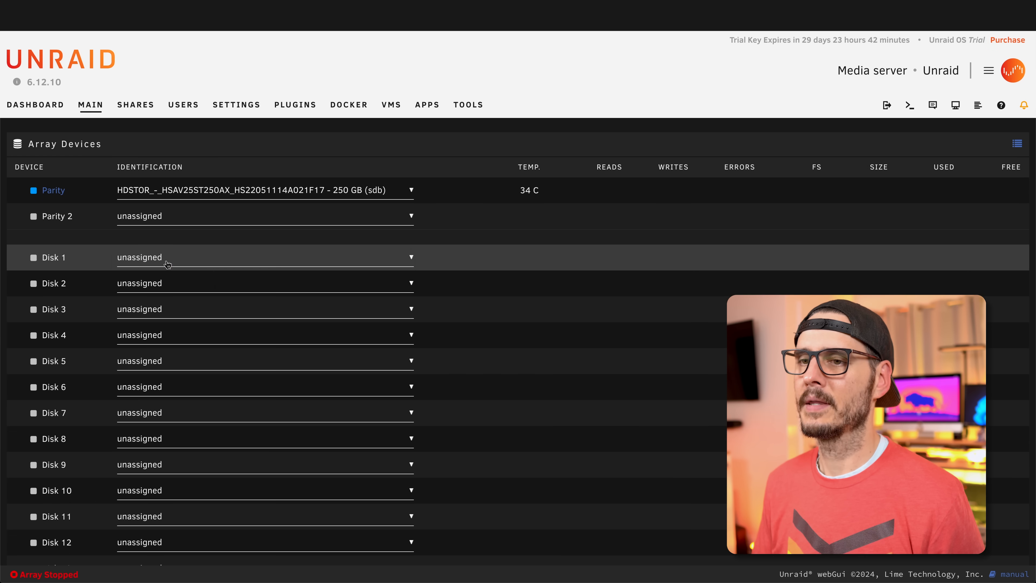
Step: Assign the 1 TB Samsung 870 EVO drives sdd to Disk 1 and sde to Disk 2, and check the array operation status
{"action": "left_click", "coordinate": [175, 257]}
{"action": "left_click", "coordinate": [172, 272]}
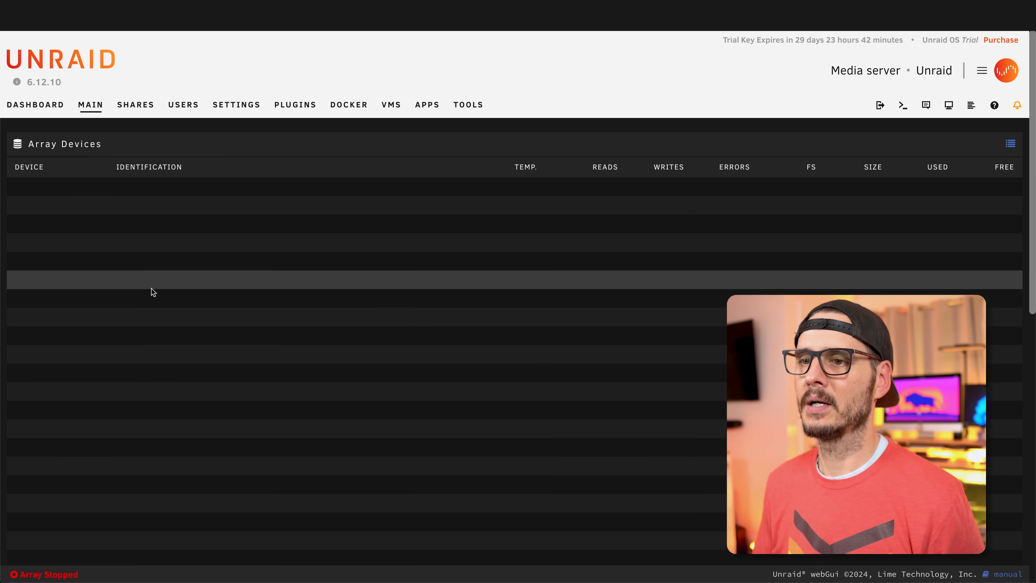
{"action": "left_click", "coordinate": [153, 287]}
{"action": "left_click", "coordinate": [154, 297]}
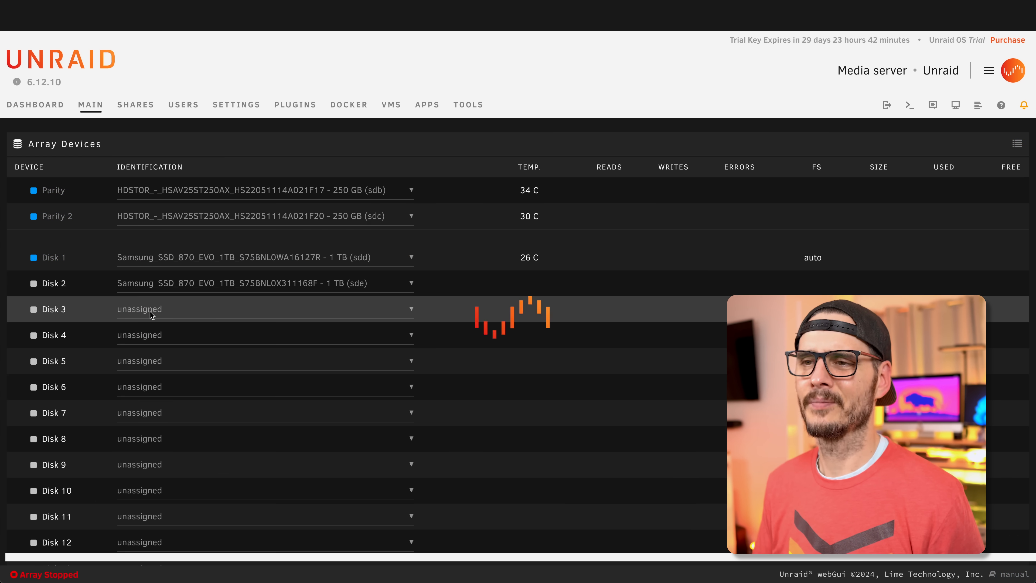
{"action": "scroll", "coordinate": [313, 255], "scroll_direction": "down", "scroll_amount": 10}
{"action": "scroll", "coordinate": [312, 254], "scroll_direction": "down", "scroll_amount": 1}
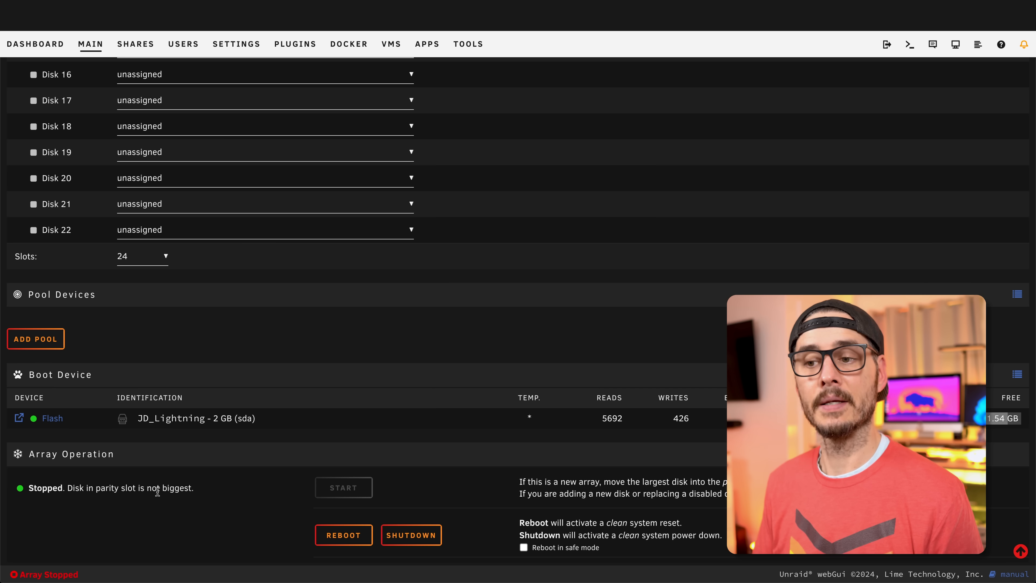
Step: Set the Parity 2 slot back to unassigned
{"action": "scroll", "coordinate": [169, 486], "scroll_direction": "up", "scroll_amount": 12}
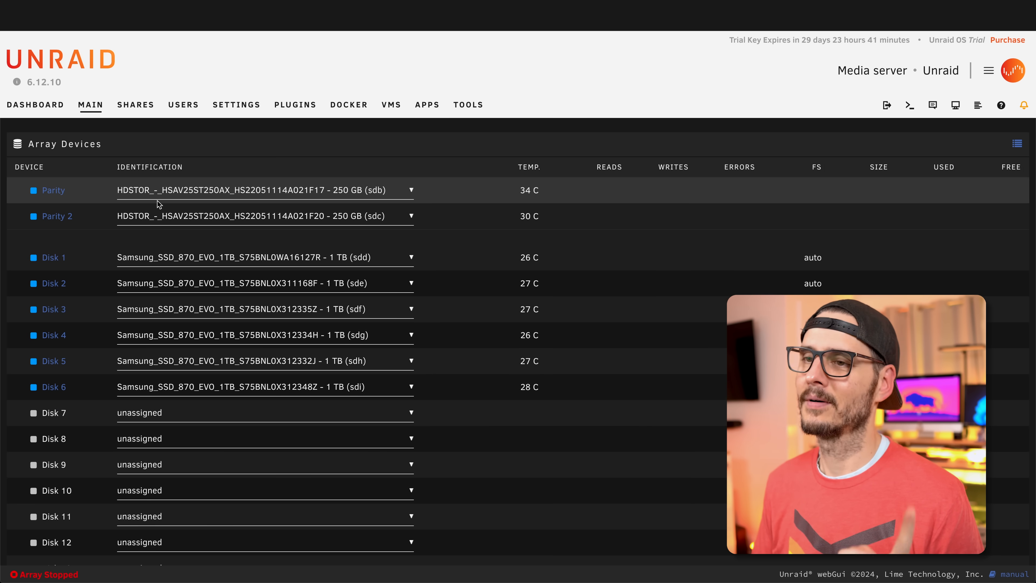
{"action": "left_click", "coordinate": [161, 216]}
{"action": "left_click", "coordinate": [153, 231]}
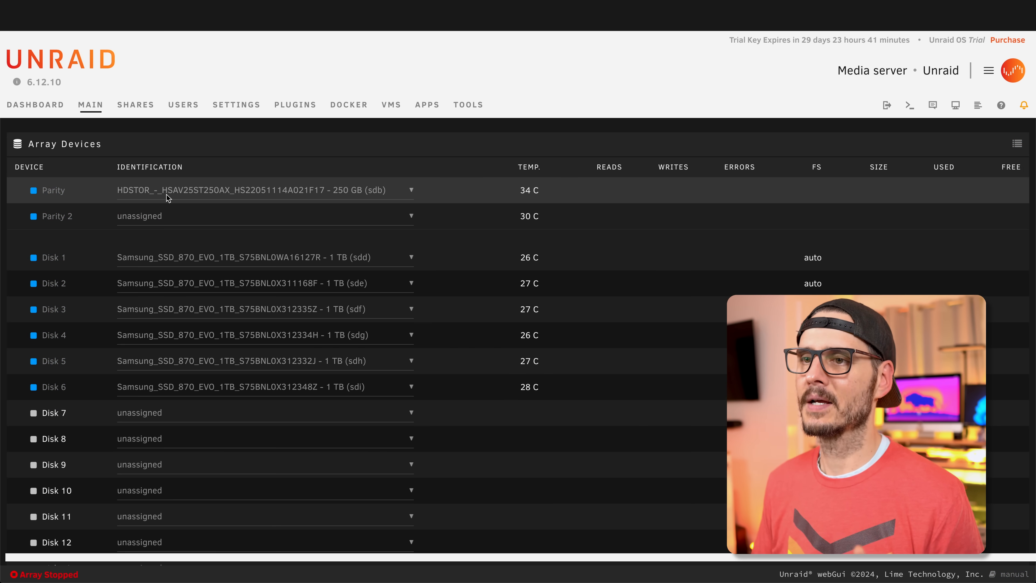
Step: Start the array and agree to overwrite the contents of the parity disks
{"action": "scroll", "coordinate": [443, 345], "scroll_direction": "down", "scroll_amount": 15}
{"action": "scroll", "coordinate": [248, 449], "scroll_direction": "down", "scroll_amount": 1}
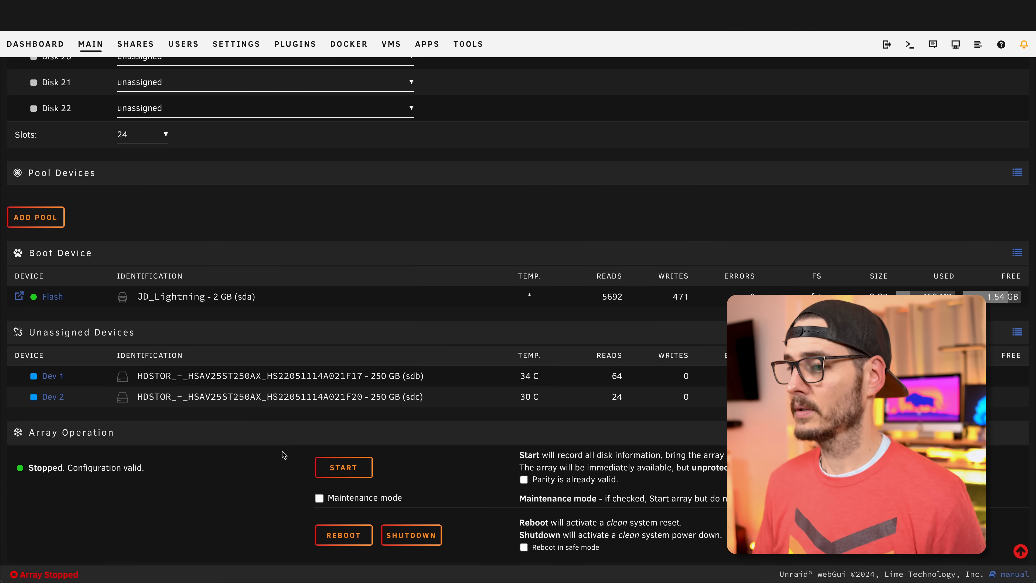
{"action": "left_click", "coordinate": [329, 474]}
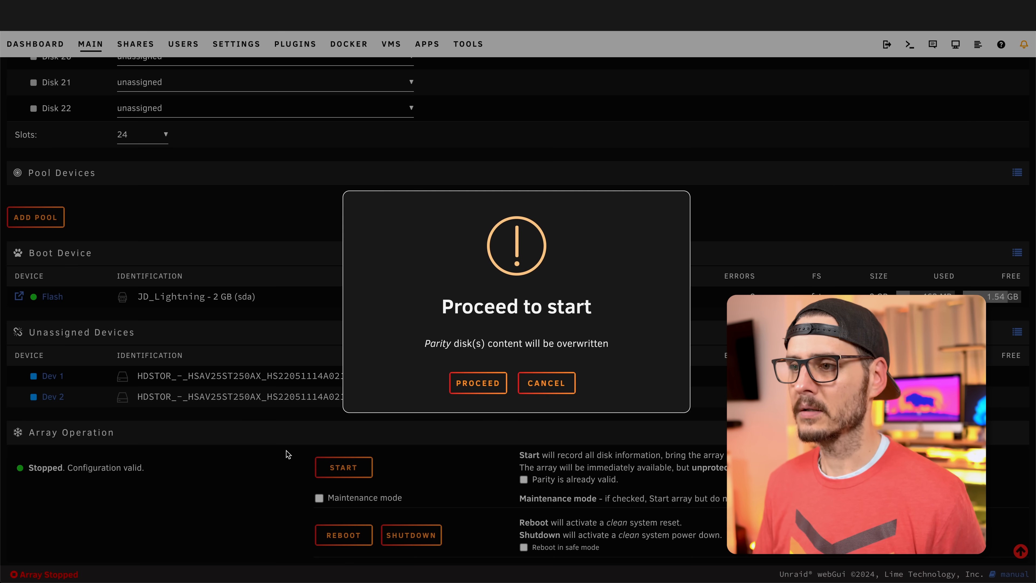
{"action": "left_click", "coordinate": [472, 387]}
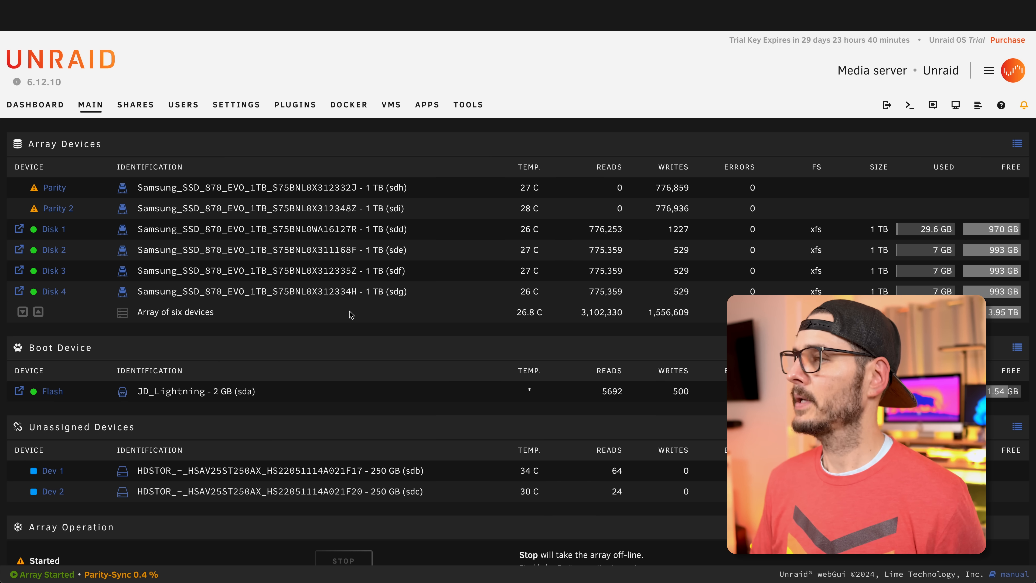
Step: Review the started array's devices and the Parity-Sync progress under Array Operation
{"action": "scroll", "coordinate": [351, 315], "scroll_direction": "down", "scroll_amount": 10}
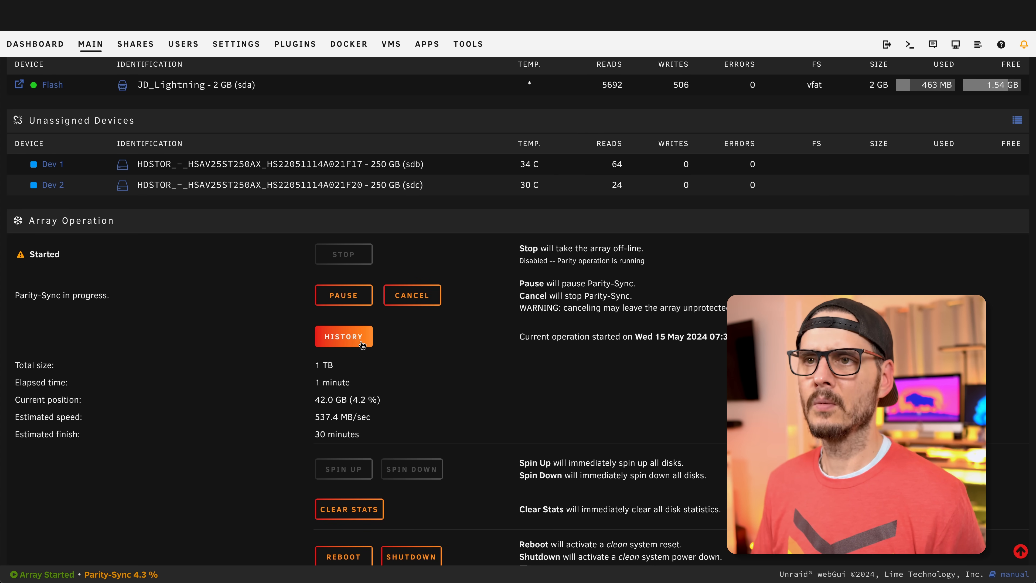
{"action": "scroll", "coordinate": [362, 345], "scroll_direction": "up", "scroll_amount": 10}
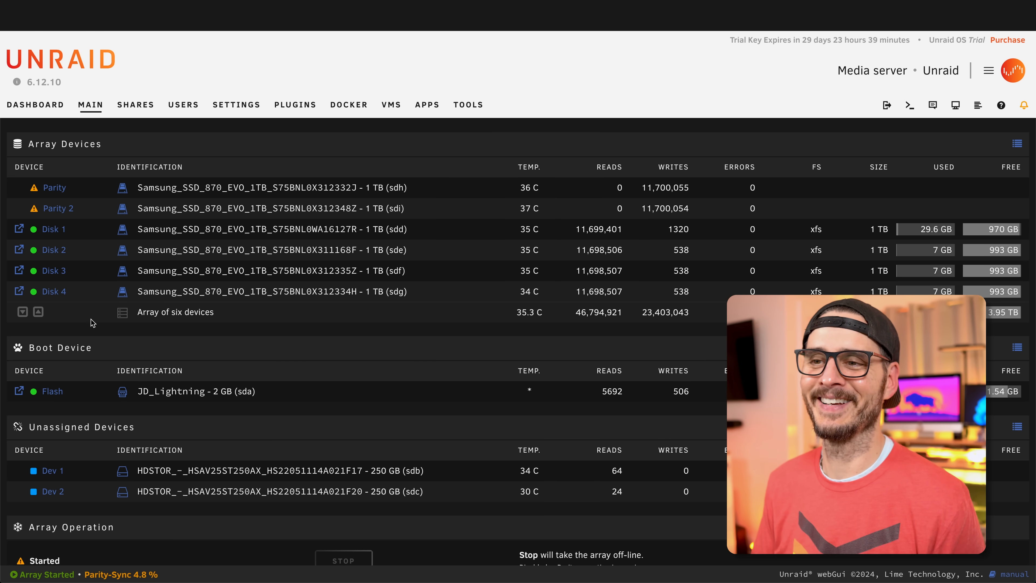
{"action": "scroll", "coordinate": [93, 323], "scroll_direction": "down", "scroll_amount": 5}
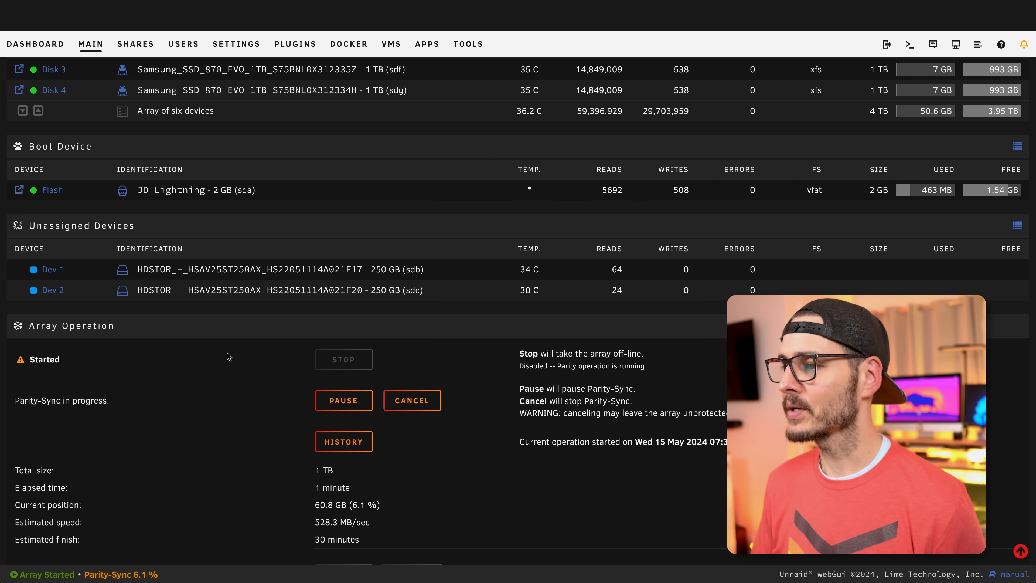
Step: Review the server's model, motherboard, processor load and shares on the dashboard
{"action": "scroll", "coordinate": [464, 398], "scroll_direction": "up", "scroll_amount": 6}
{"action": "left_click", "coordinate": [35, 104]}
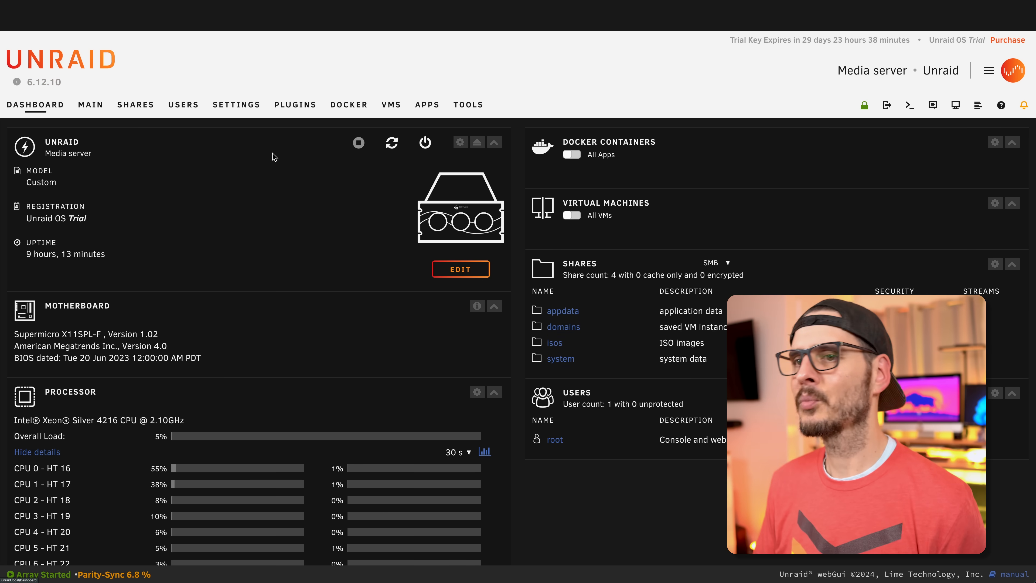
{"action": "scroll", "coordinate": [332, 229], "scroll_direction": "down", "scroll_amount": 2}
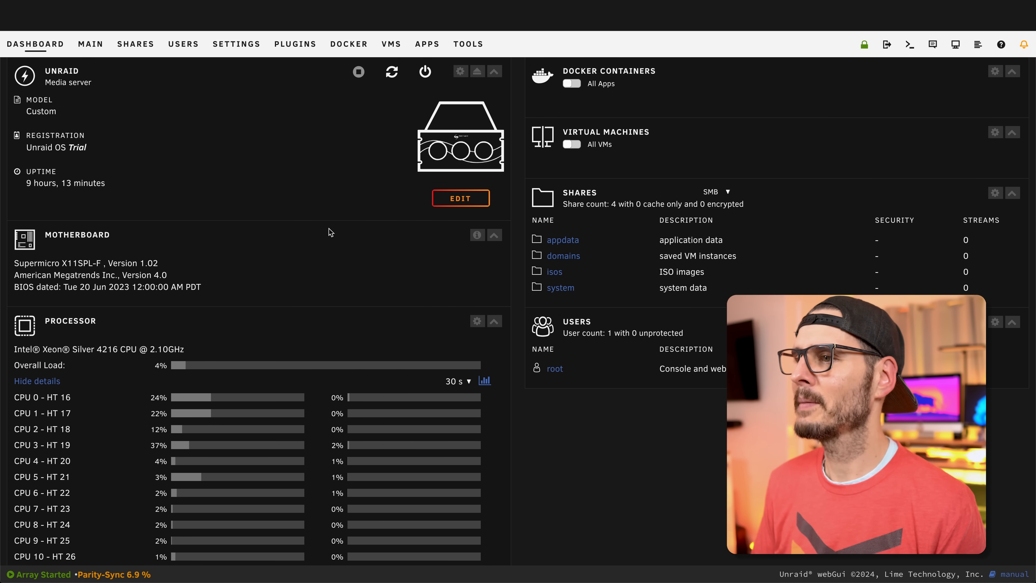
{"action": "scroll", "coordinate": [331, 232], "scroll_direction": "down", "scroll_amount": 2}
{"action": "scroll", "coordinate": [363, 280], "scroll_direction": "down", "scroll_amount": 10}
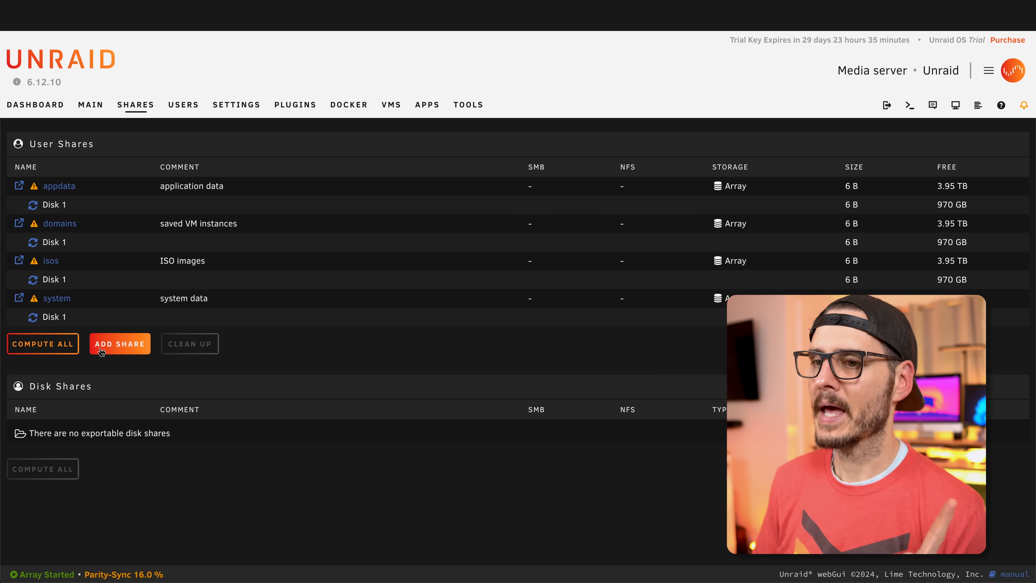
Step: Begin a new user share named Movies with Array as its primary storage
{"action": "left_click", "coordinate": [100, 346]}
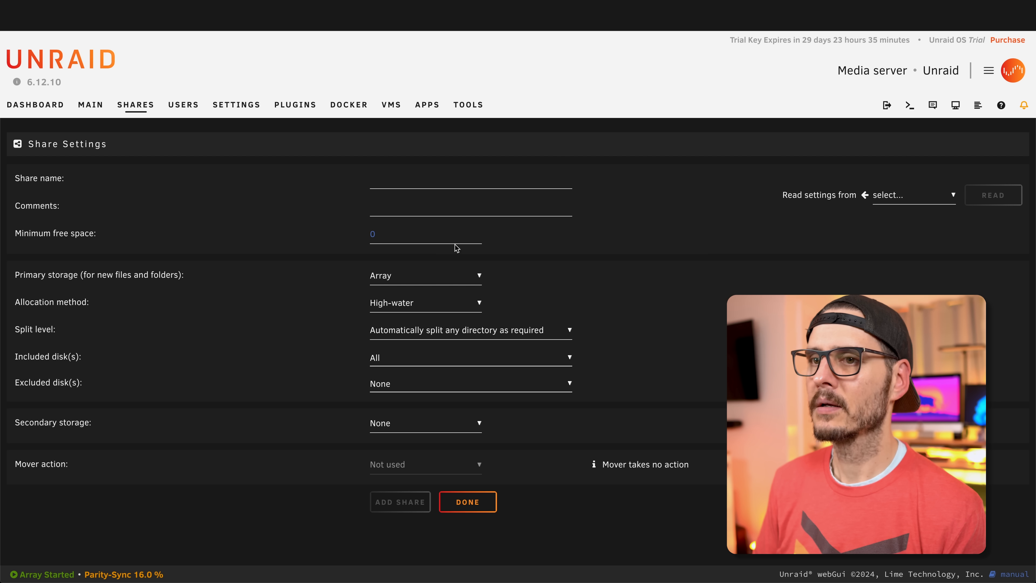
{"action": "left_click", "coordinate": [388, 182]}
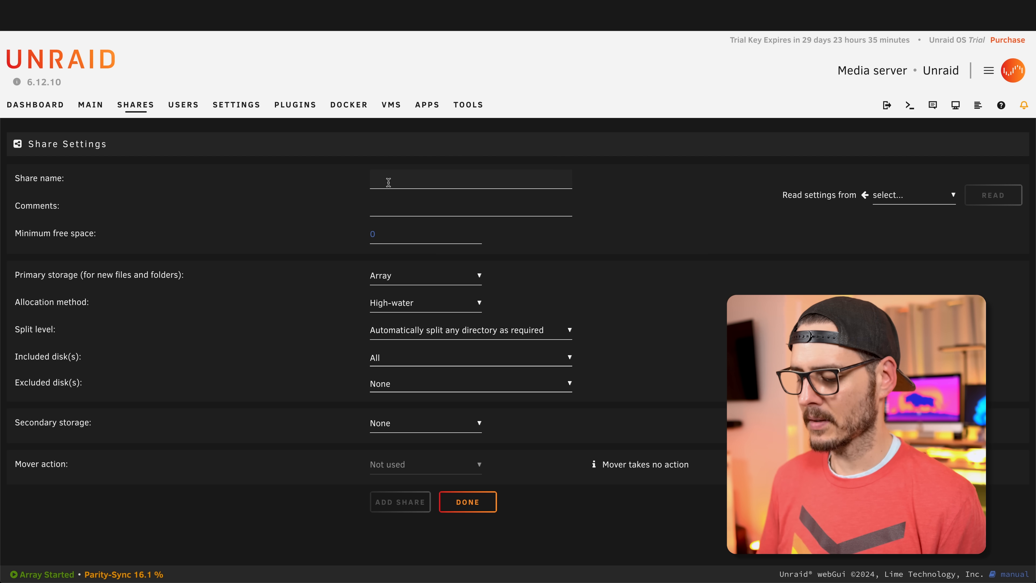
{"action": "type", "text": "Movies"}
{"action": "left_click", "coordinate": [404, 276]}
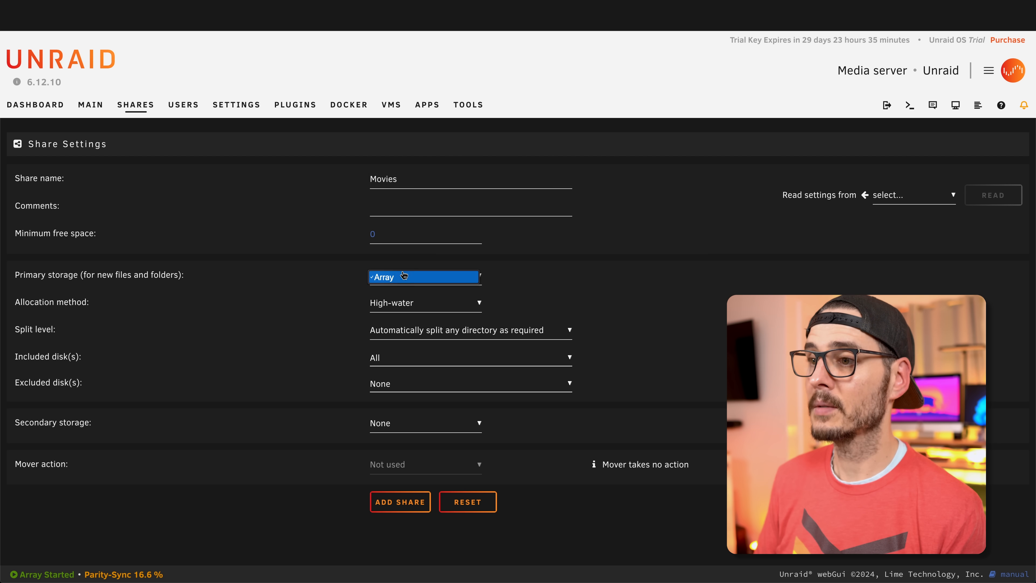
{"action": "left_click", "coordinate": [408, 277]}
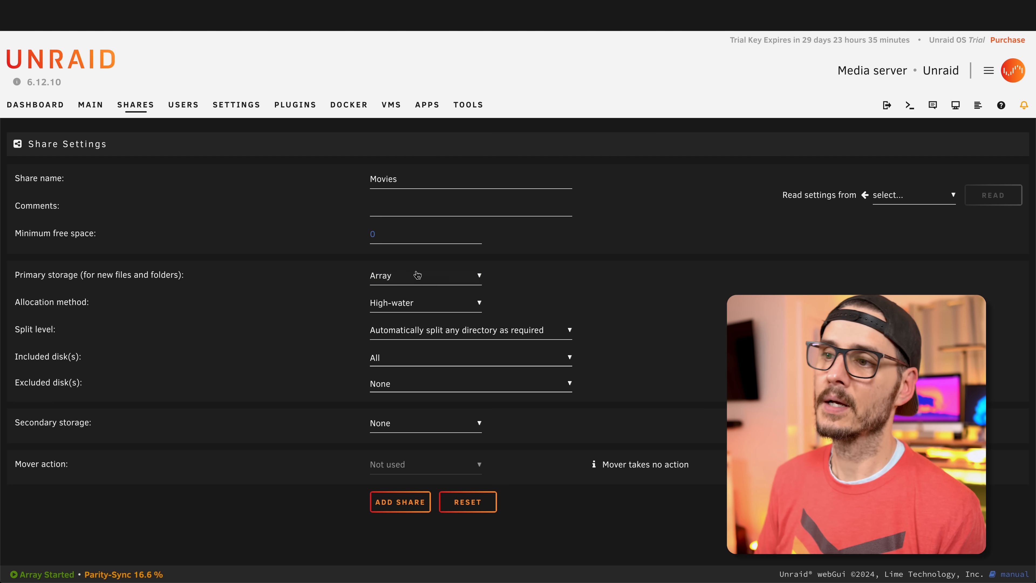
Step: Keep High-water as the allocation method, consult the included disks help, and create the Movies share
{"action": "left_click", "coordinate": [384, 306]}
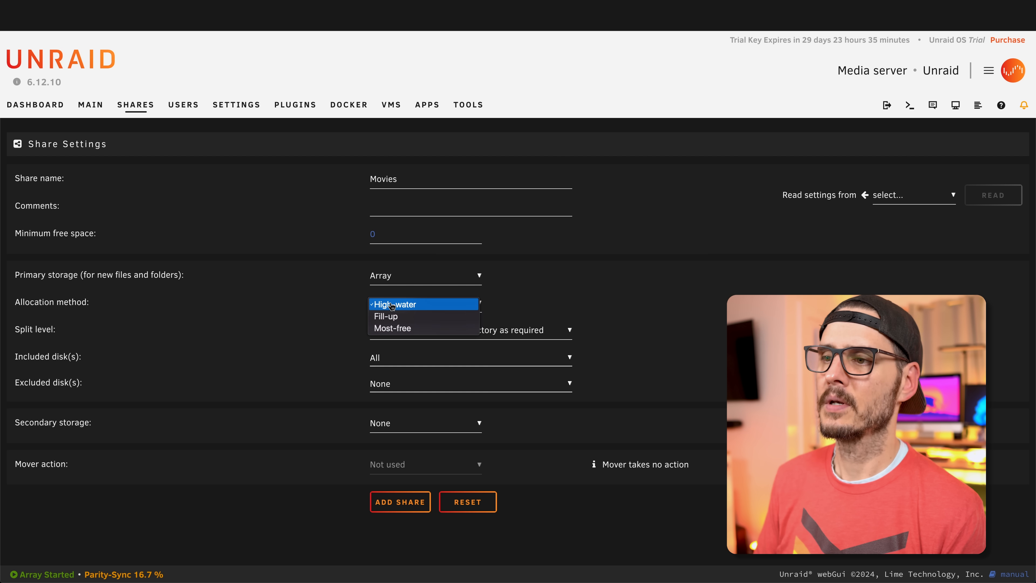
{"action": "left_click", "coordinate": [433, 310]}
{"action": "left_click", "coordinate": [73, 357]}
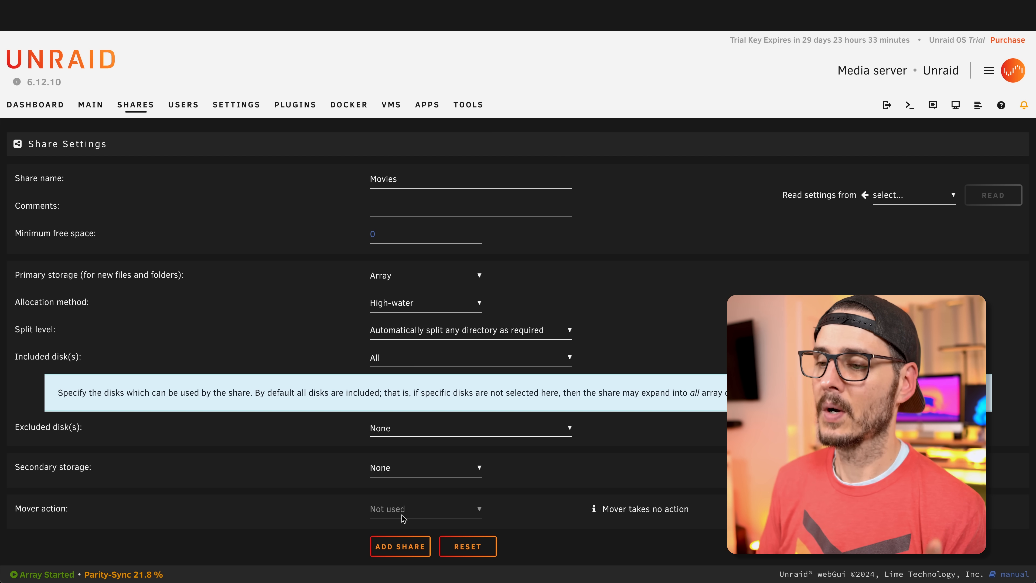
{"action": "scroll", "coordinate": [404, 527], "scroll_direction": "down", "scroll_amount": 1}
{"action": "left_click", "coordinate": [384, 538]}
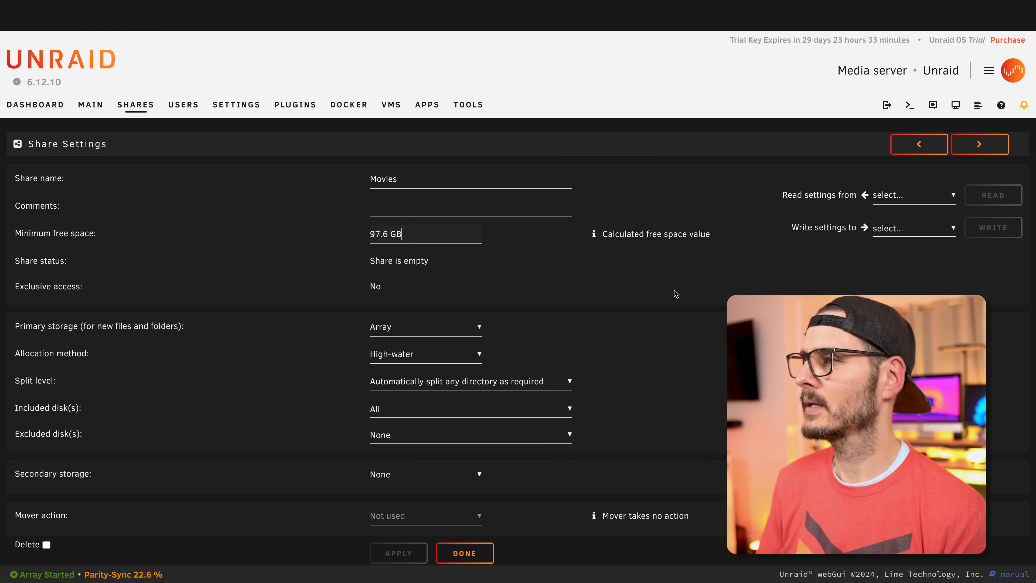
Step: Examine the Movies share's SMB security and case-sensitive names options, and leave the share settings without changing them
{"action": "scroll", "coordinate": [565, 354], "scroll_direction": "down", "scroll_amount": 6}
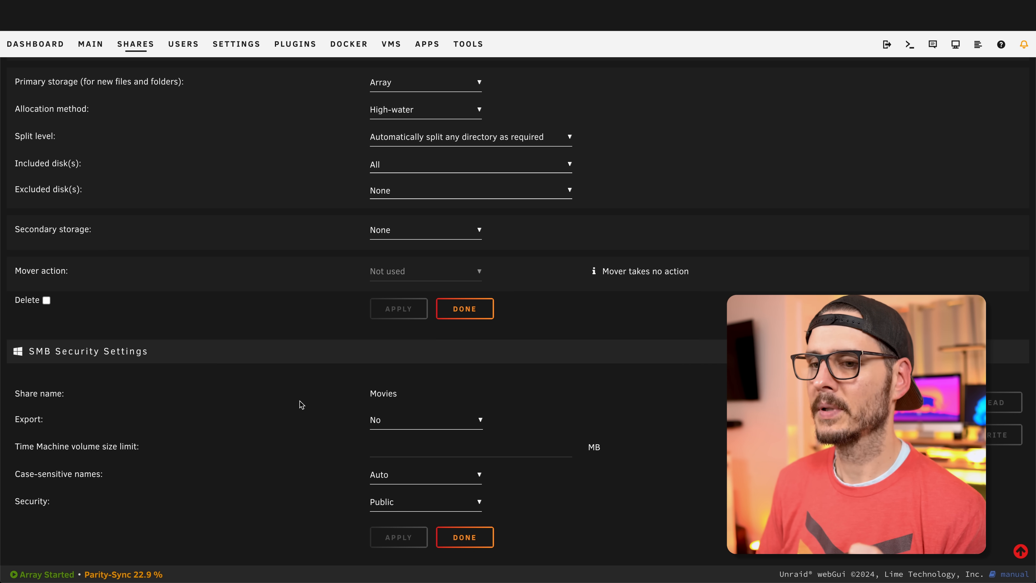
{"action": "left_click", "coordinate": [395, 513]}
{"action": "left_click", "coordinate": [555, 494]}
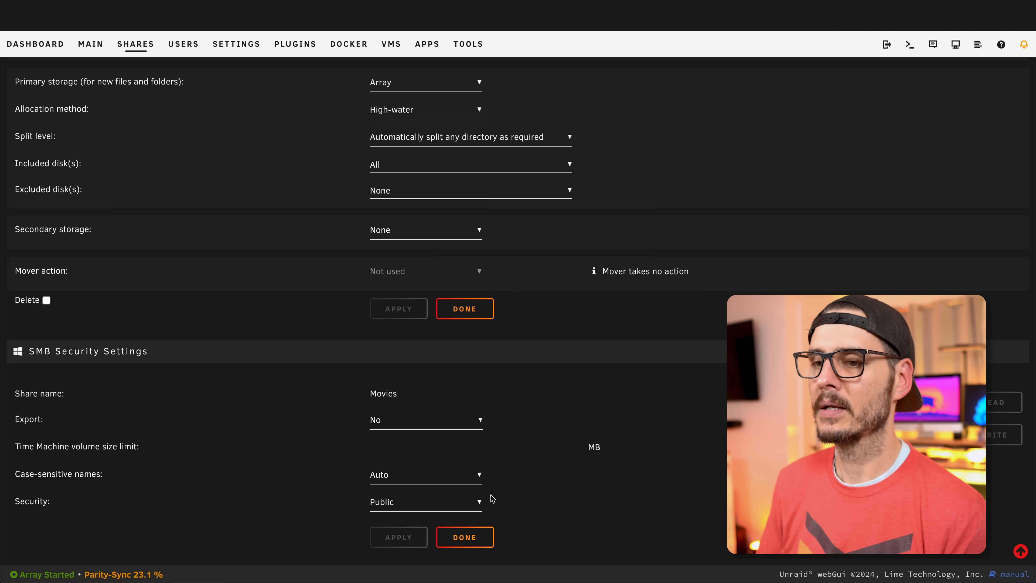
{"action": "left_click", "coordinate": [383, 481]}
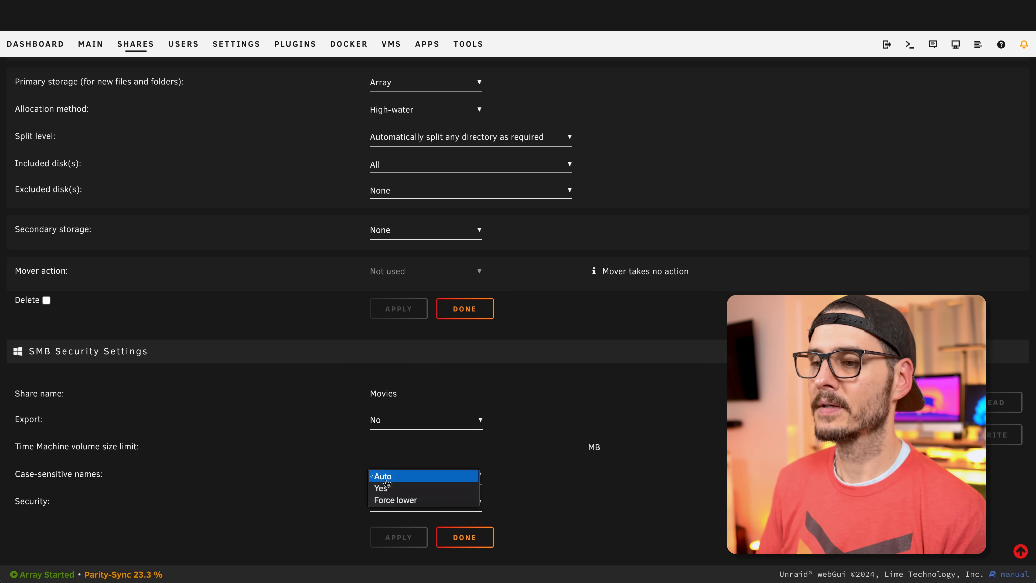
{"action": "left_click", "coordinate": [556, 476]}
{"action": "left_click", "coordinate": [457, 478]}
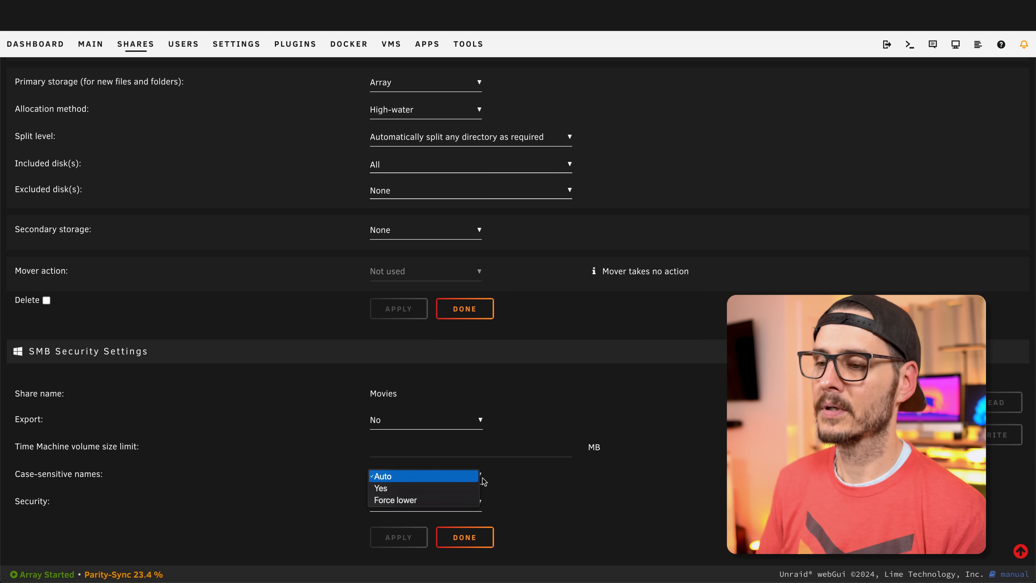
{"action": "left_click", "coordinate": [530, 482]}
{"action": "left_click", "coordinate": [464, 483]}
{"action": "left_click", "coordinate": [570, 479]}
{"action": "left_click", "coordinate": [417, 484]}
{"action": "left_click", "coordinate": [617, 493]}
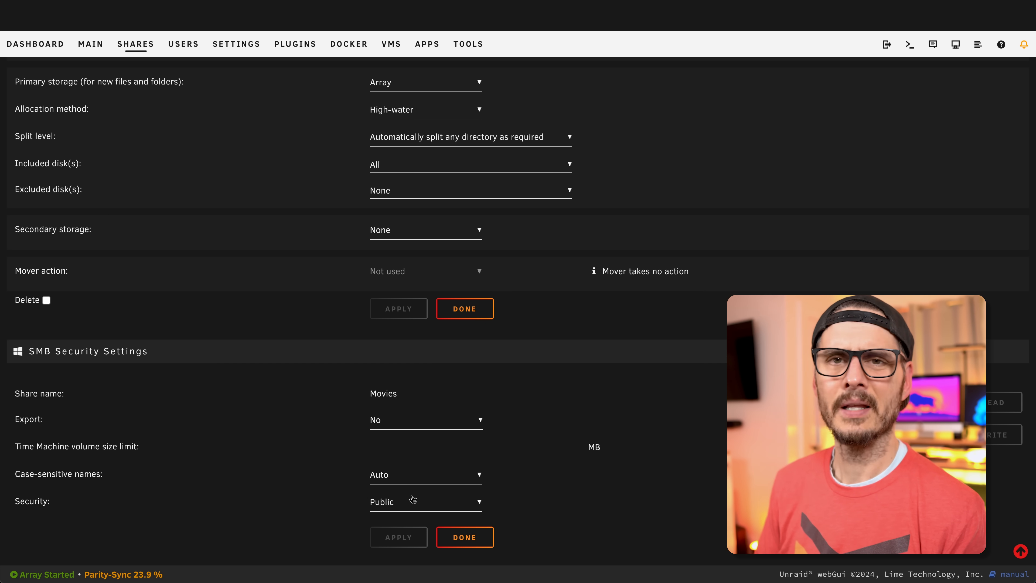
{"action": "left_click", "coordinate": [465, 537]}
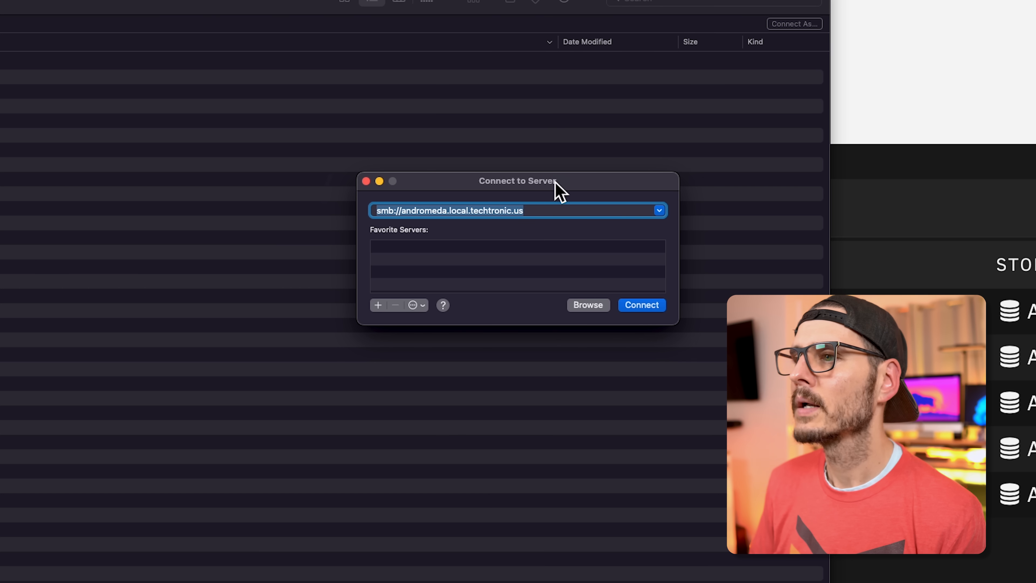
Step: Try to connect to the server address smb://UNRAD.local from Finder
{"action": "left_click_drag", "start_coordinate": [556, 190], "coordinate": [379, 170]}
{"action": "left_click", "coordinate": [267, 196]}
{"action": "double_click", "coordinate": [251, 196]}
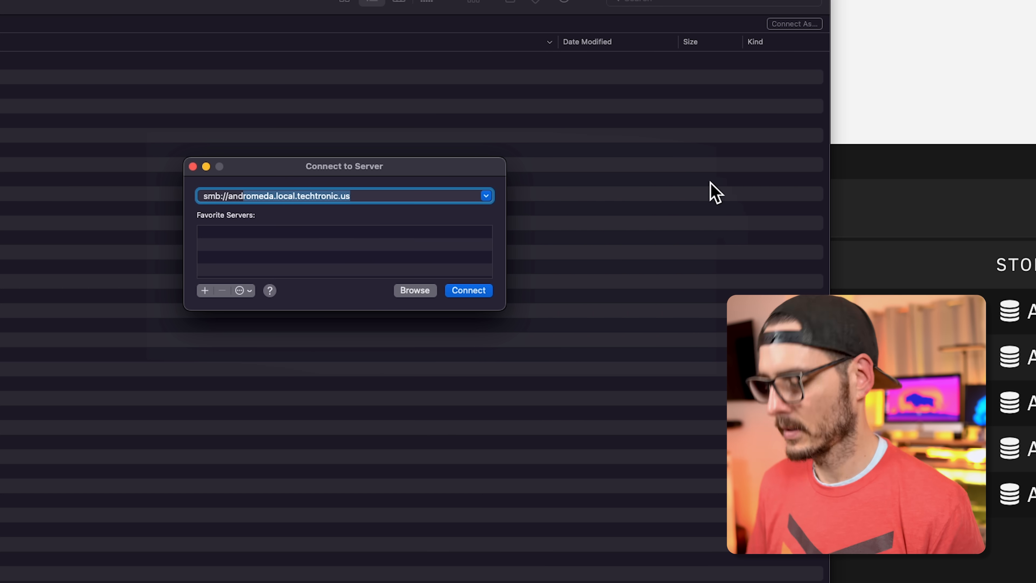
{"action": "type", "text": "an"}
{"action": "type", "text": "UNRAD.local"}
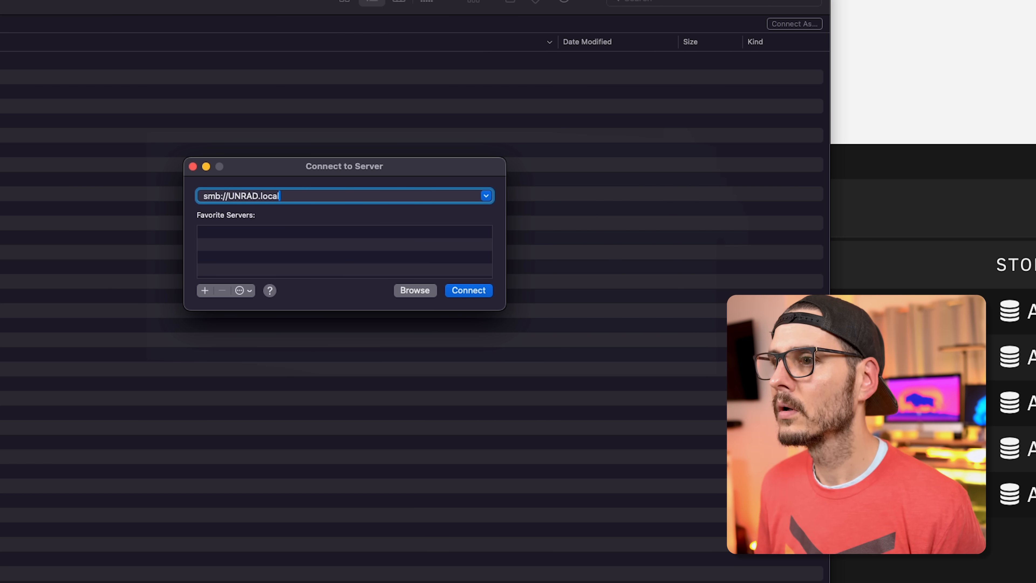
{"action": "left_click", "coordinate": [479, 293]}
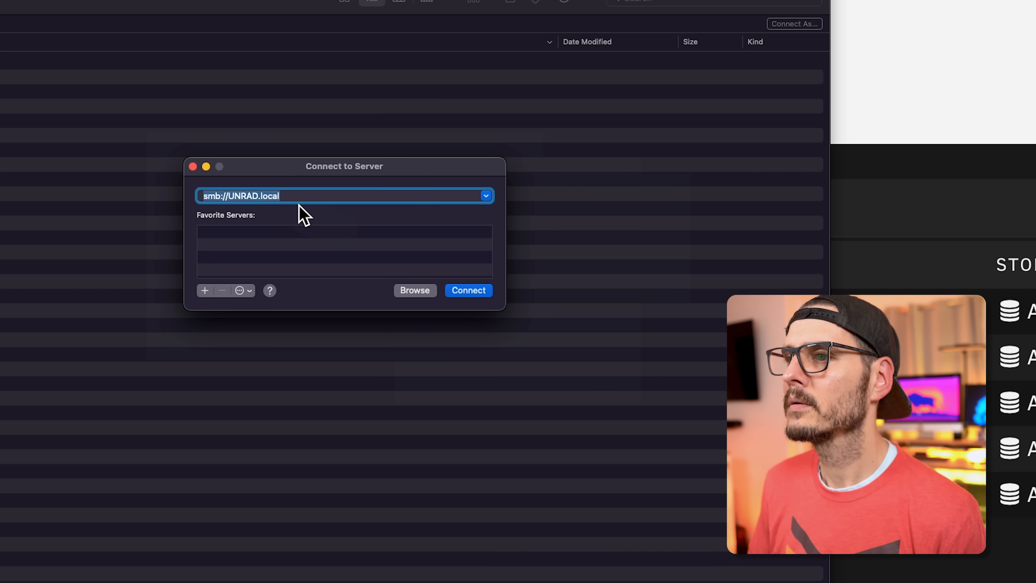
Step: Try to connect to the share address smb://UNRAD/Movies
{"action": "key", "text": "Right"}
{"action": "key", "text": "BackSpace"}
{"action": "key", "text": "BackSpace"}
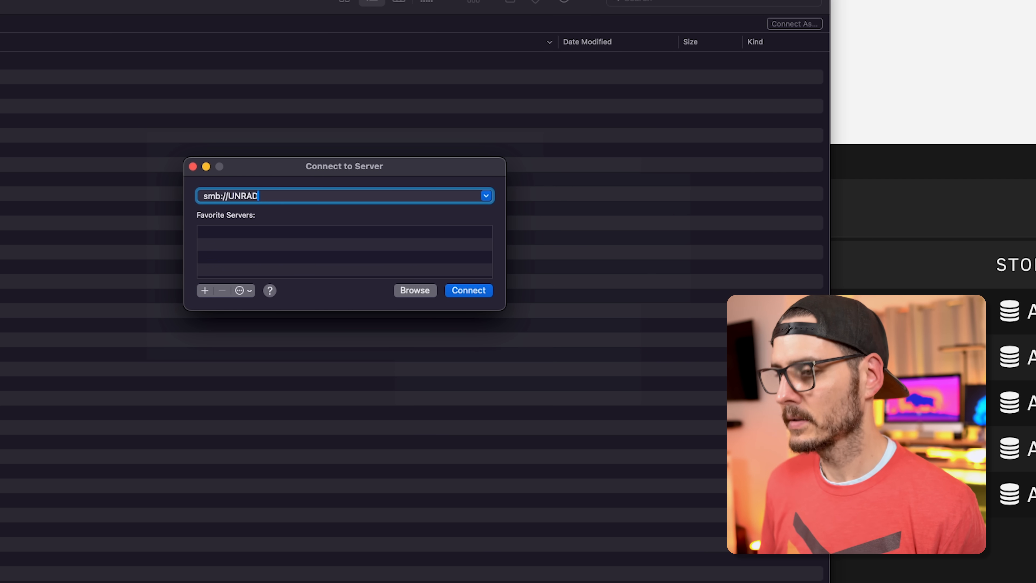
{"action": "type", "text": "/Movi"}
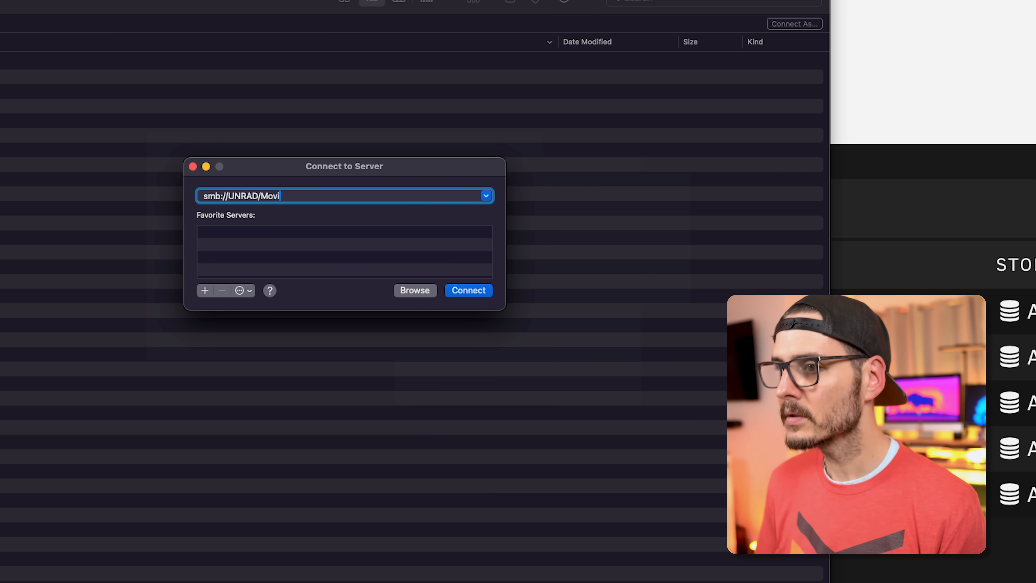
{"action": "type", "text": "es"}
{"action": "key", "text": "Return"}
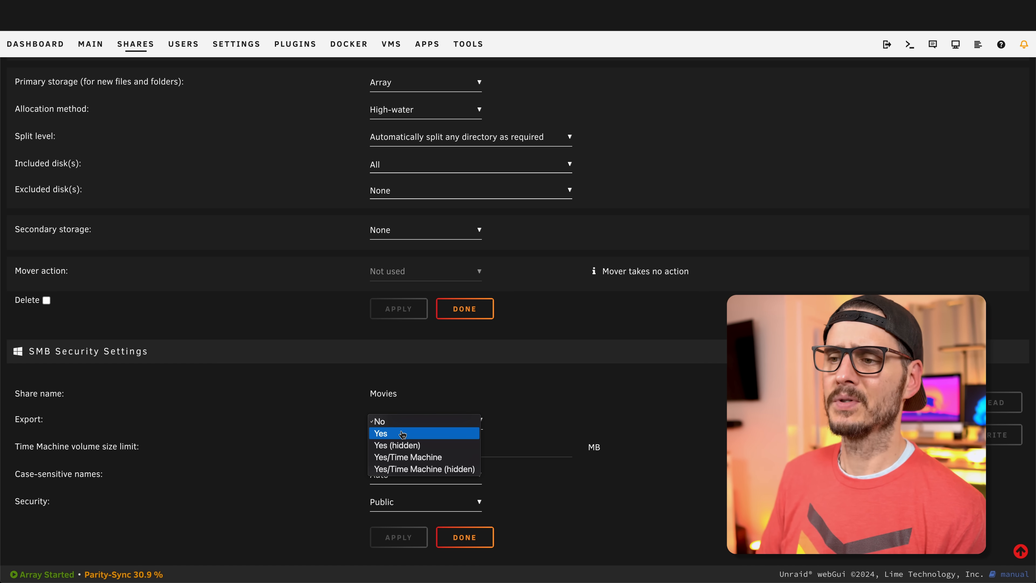
Step: Apply Yes as the Movies share's SMB export setting in Unraid, and open the share from the network Unraid server in Finder
{"action": "left_click", "coordinate": [402, 434]}
{"action": "left_click", "coordinate": [416, 537]}
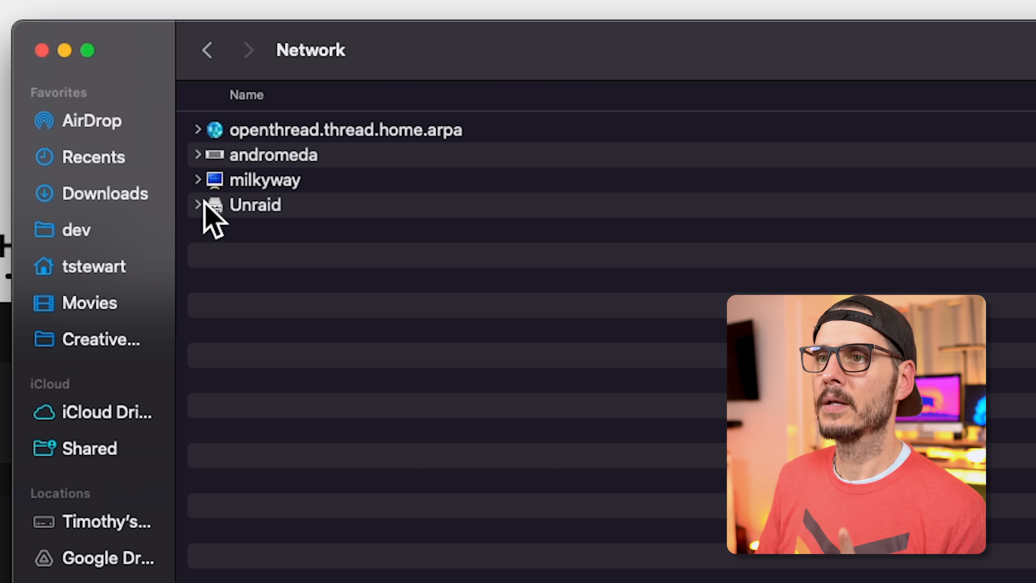
{"action": "double_click", "coordinate": [272, 204]}
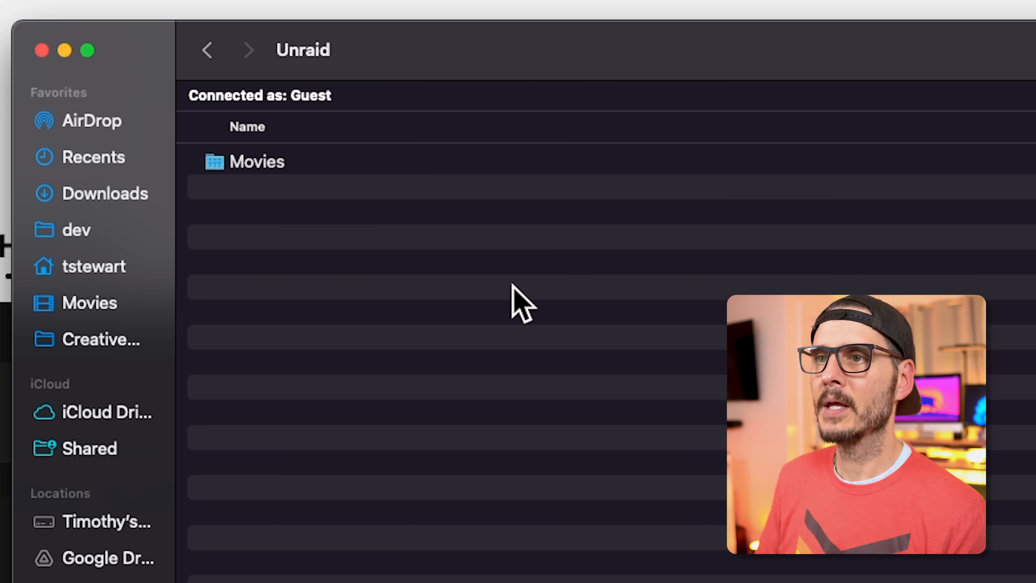
{"action": "double_click", "coordinate": [257, 161]}
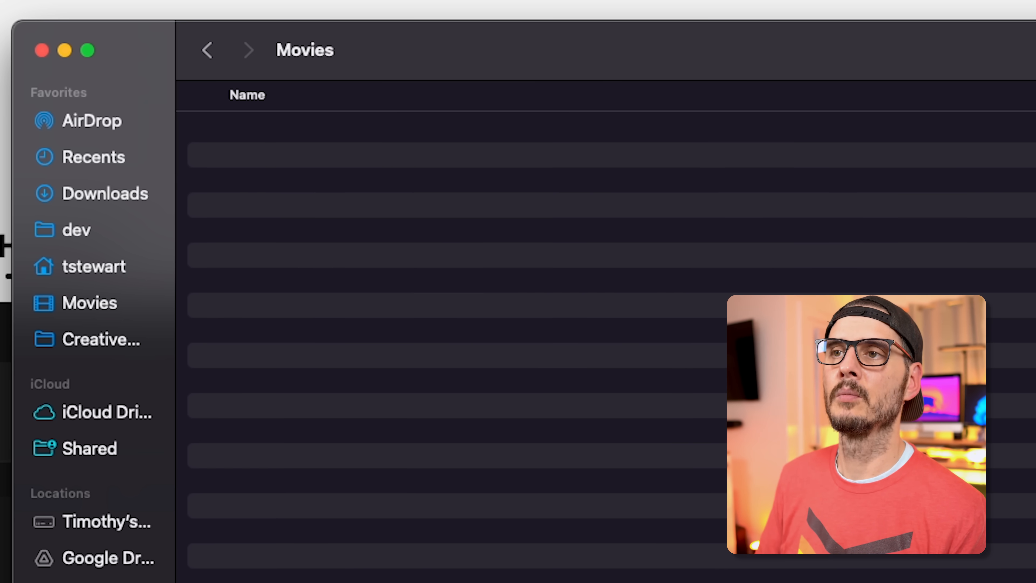
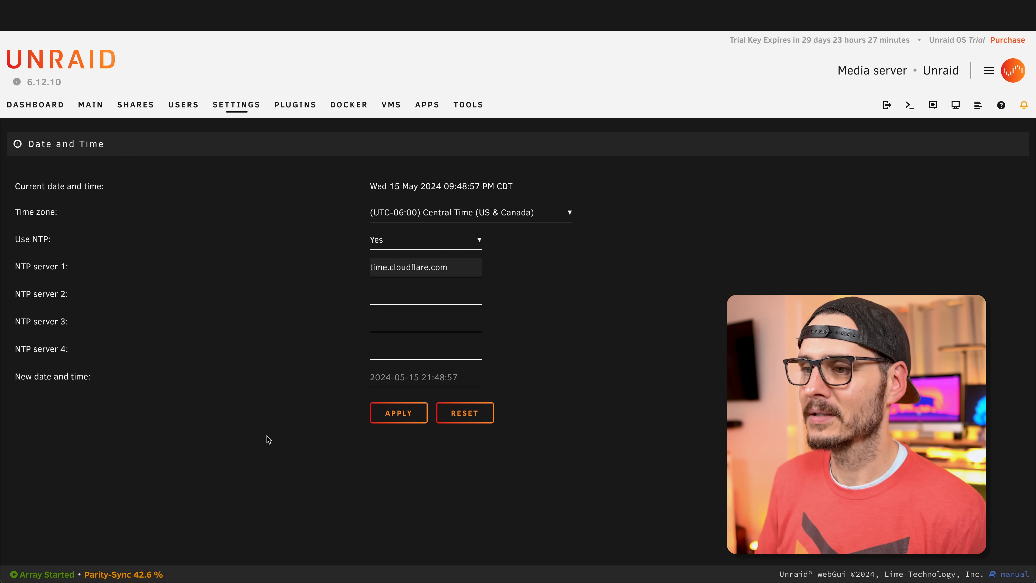
Step: In Unraid's date and time settings, set NTP server 1 to time.nist.gov and apply it
{"action": "triple_click", "coordinate": [413, 270]}
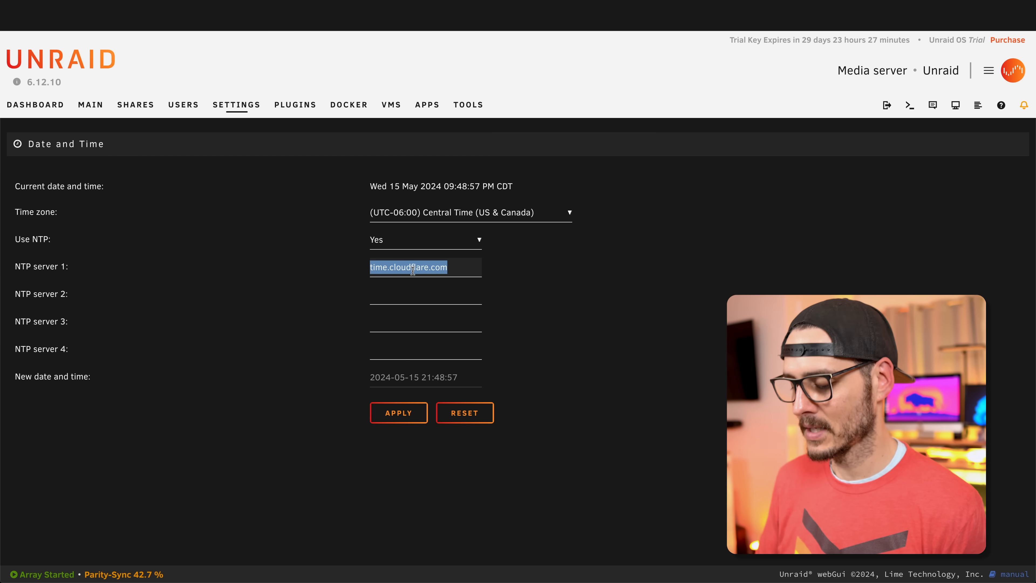
{"action": "type", "text": "time"}
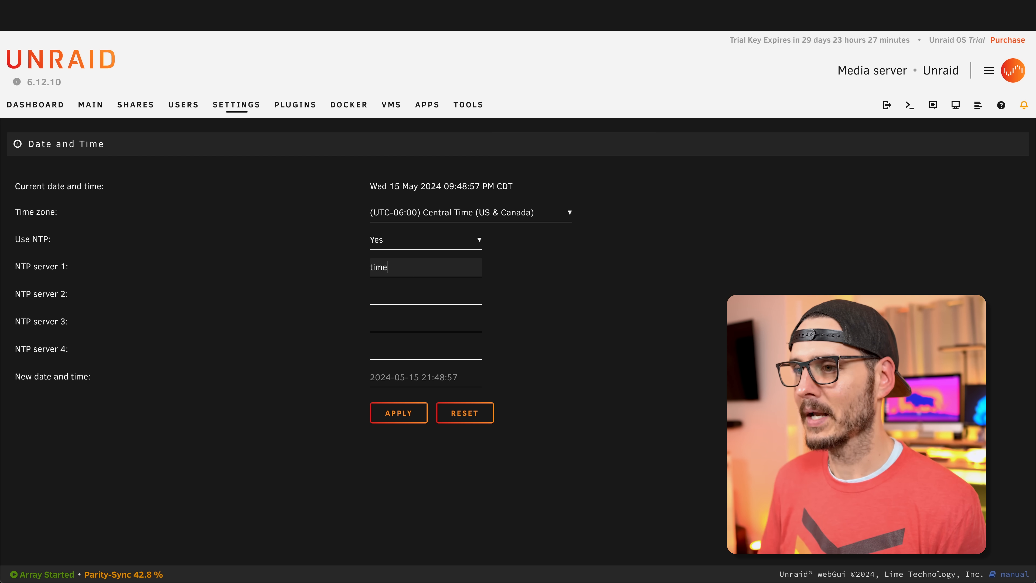
{"action": "type", "text": ".nist.gov"}
{"action": "left_click", "coordinate": [399, 413]}
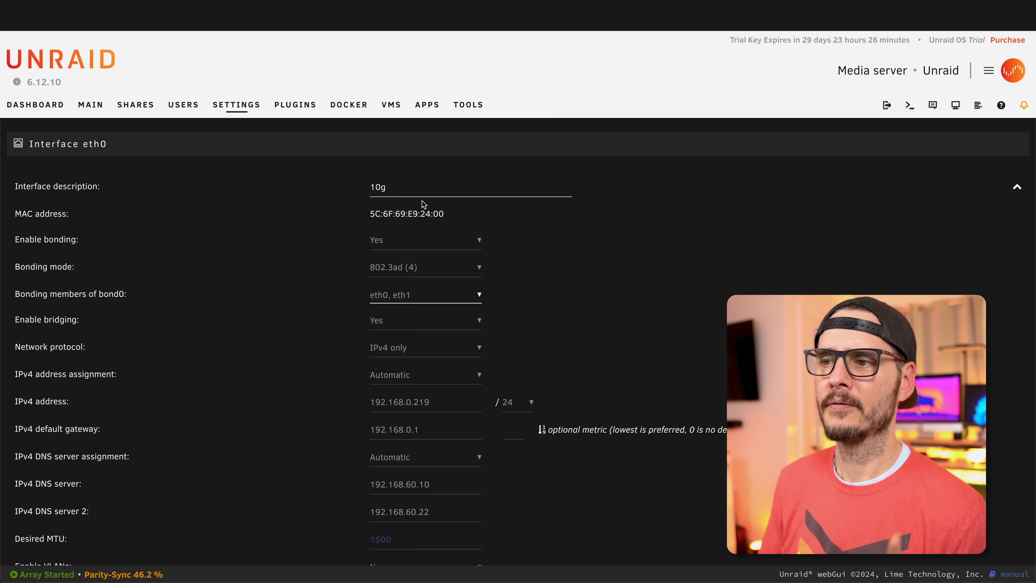
Step: Review the bonding, bridging and IPv4 settings of network interfaces eth0, eth1 and eth2
{"action": "scroll", "coordinate": [489, 368], "scroll_direction": "down", "scroll_amount": 10}
{"action": "scroll", "coordinate": [482, 383], "scroll_direction": "down", "scroll_amount": 3}
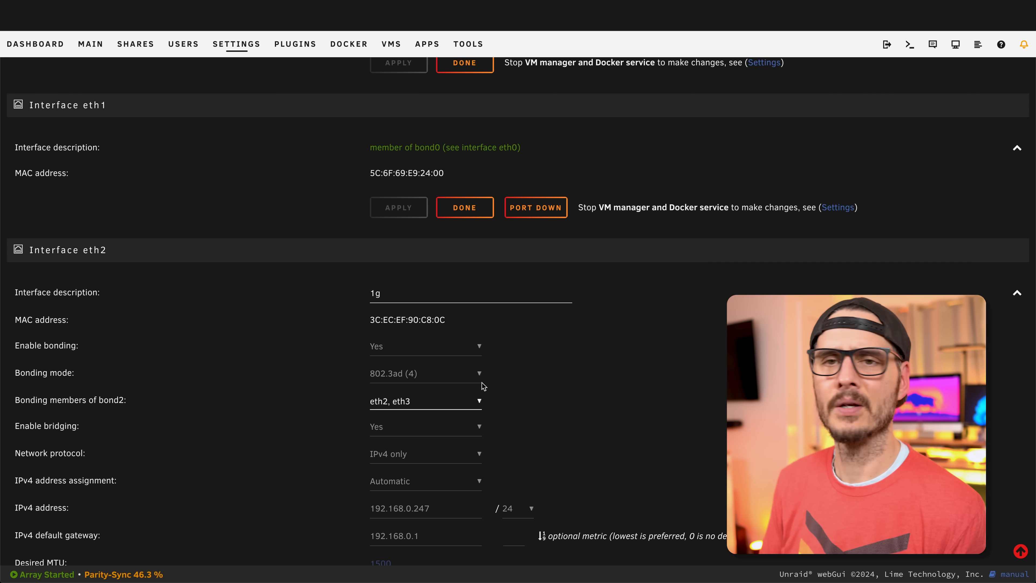
{"action": "scroll", "coordinate": [480, 381], "scroll_direction": "down", "scroll_amount": 3}
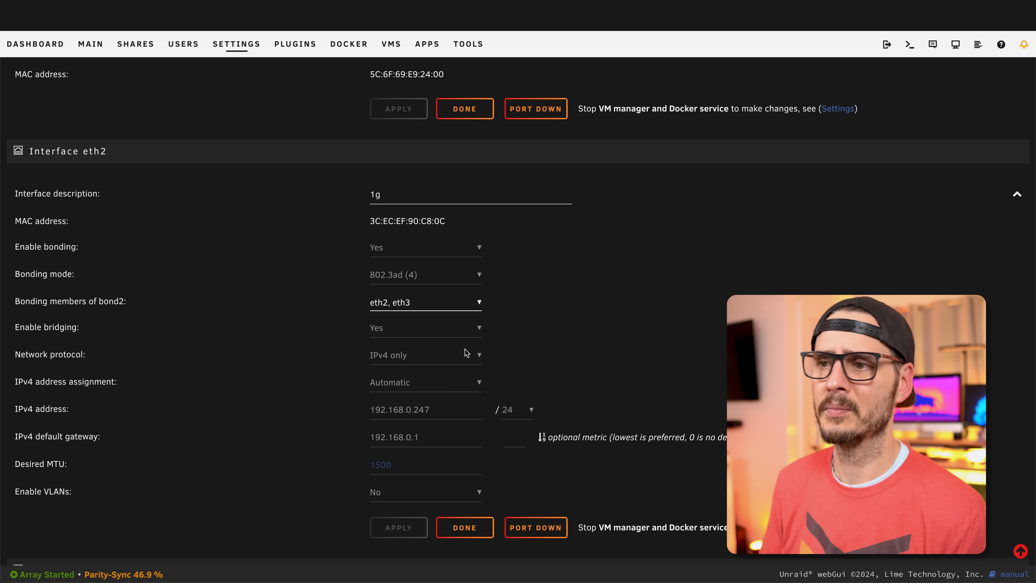
{"action": "scroll", "coordinate": [448, 317], "scroll_direction": "up", "scroll_amount": 1}
{"action": "scroll", "coordinate": [458, 310], "scroll_direction": "up", "scroll_amount": 10}
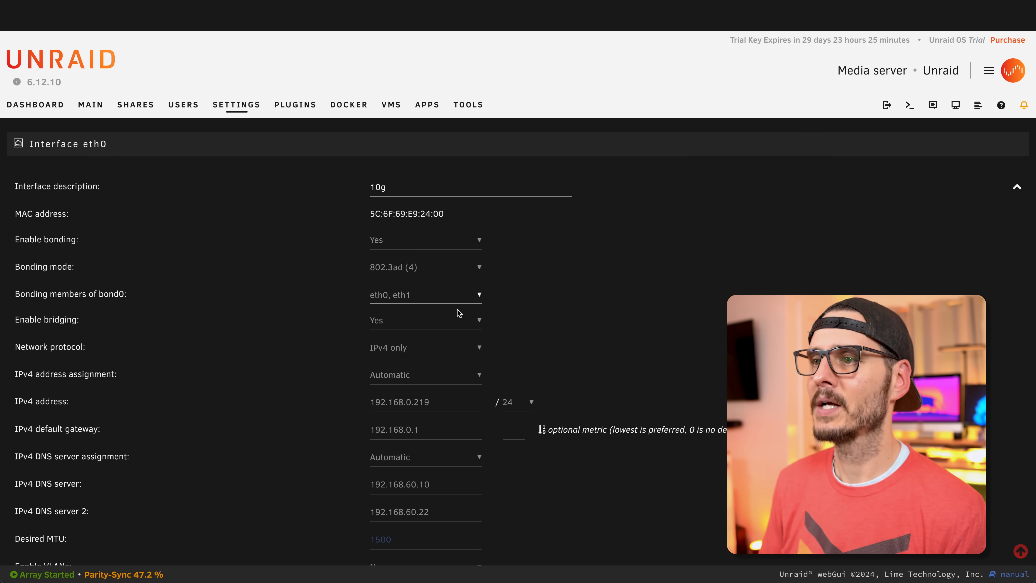
Step: Check the APC UPS daemon start options in the UPS settings and return to the settings overview
{"action": "left_click", "coordinate": [291, 101]}
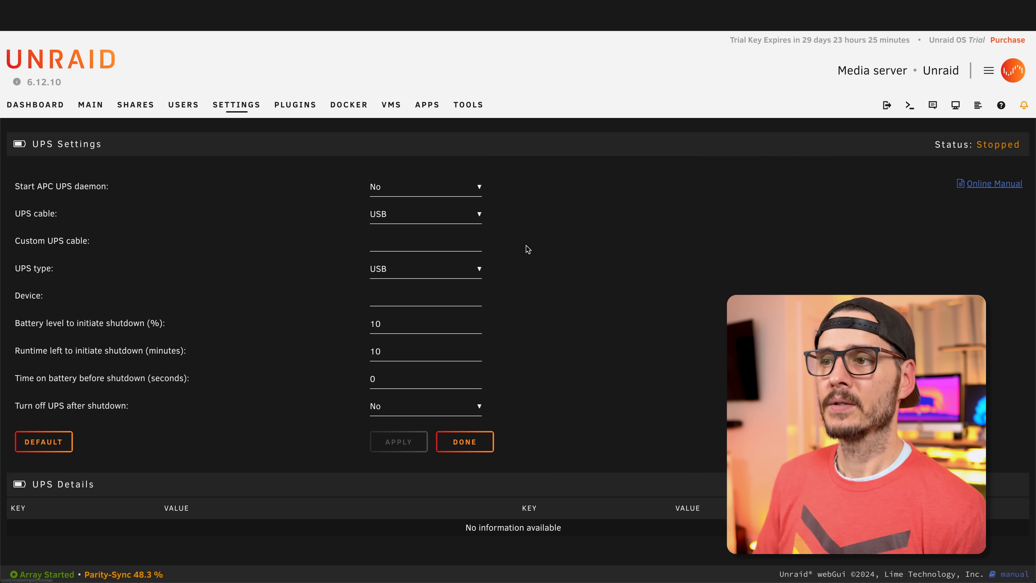
{"action": "left_click", "coordinate": [396, 193]}
{"action": "left_click", "coordinate": [526, 218]}
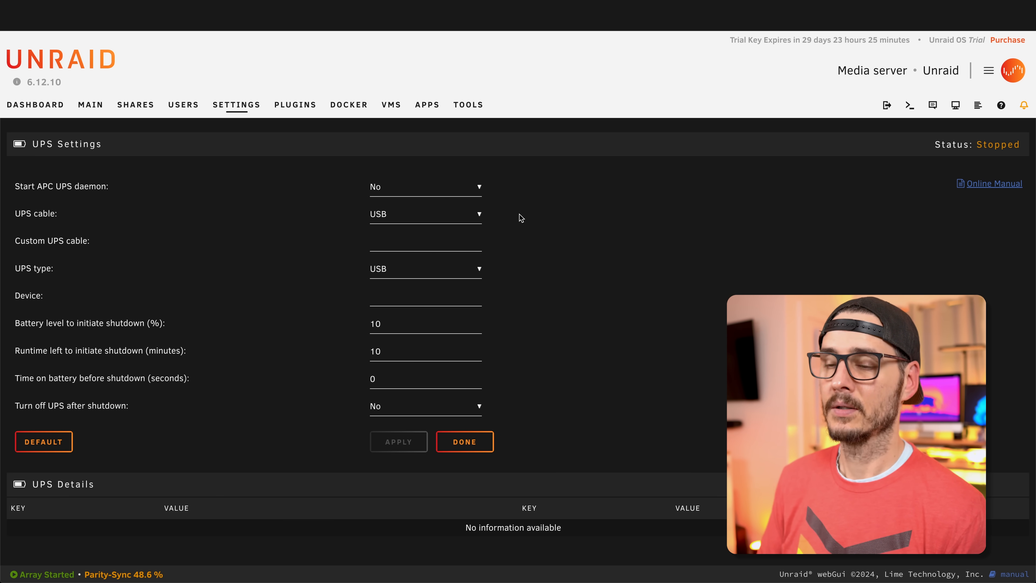
{"action": "key", "text": "alt+Left"}
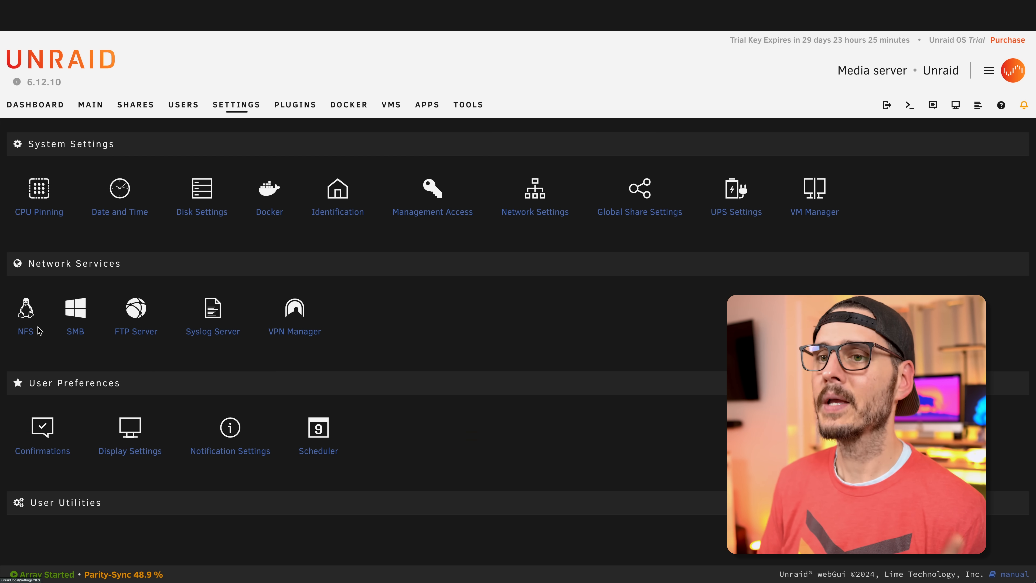
Step: Enable NFS in the NFS network service settings and apply the change
{"action": "left_click", "coordinate": [27, 329]}
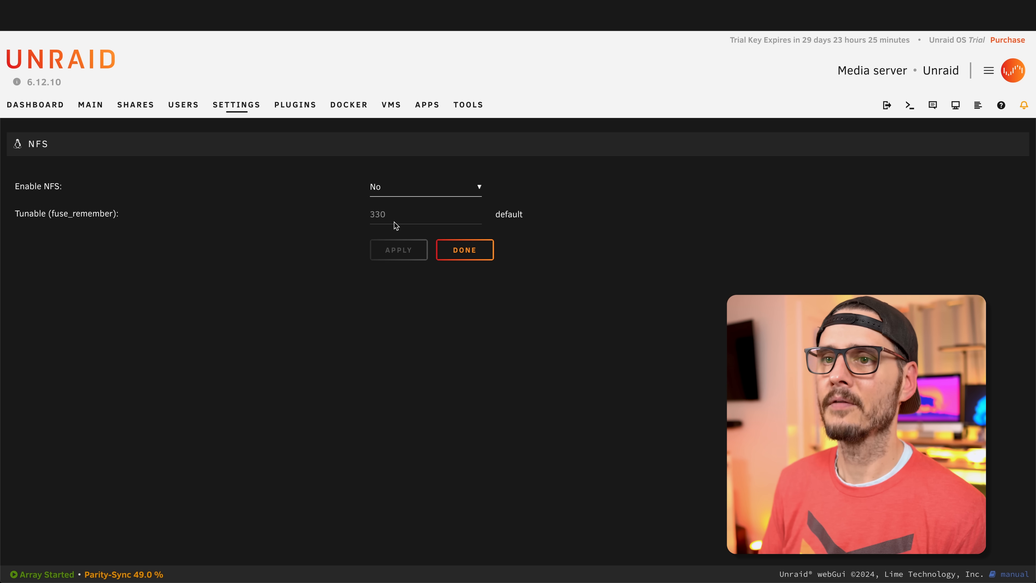
{"action": "left_click", "coordinate": [405, 192]}
{"action": "left_click", "coordinate": [399, 200]}
{"action": "left_click", "coordinate": [408, 257]}
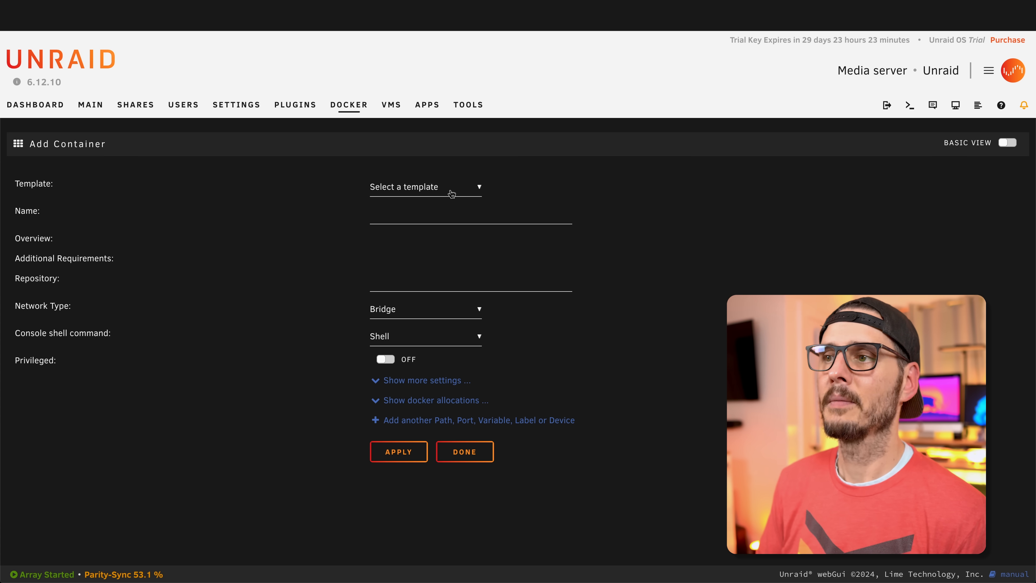
Step: Review the template, network type and console shell command choices for adding a Docker container
{"action": "left_click", "coordinate": [477, 192]}
{"action": "left_click", "coordinate": [340, 246]}
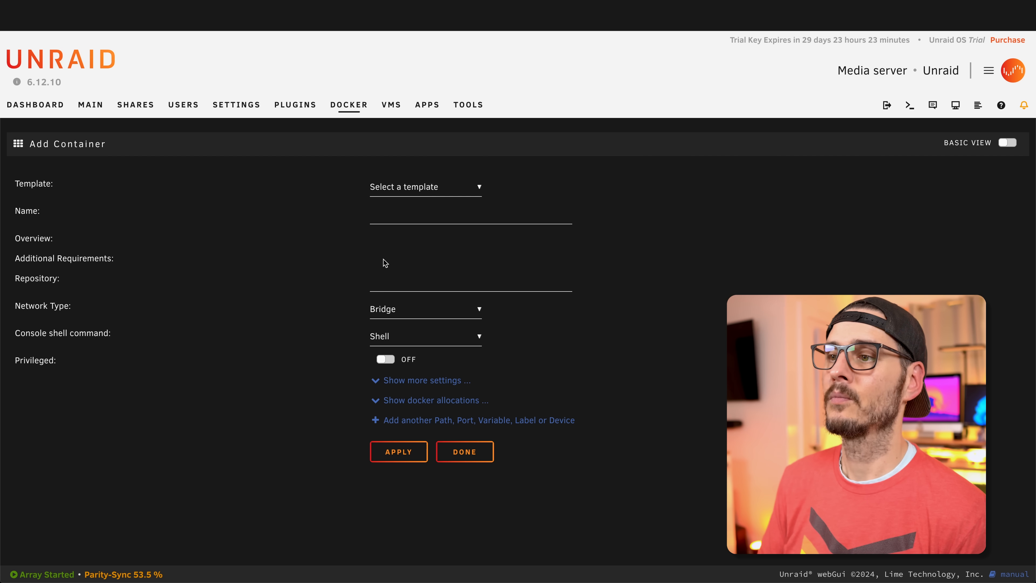
{"action": "left_click", "coordinate": [390, 318]}
{"action": "left_click", "coordinate": [262, 344]}
{"action": "left_click", "coordinate": [398, 341]}
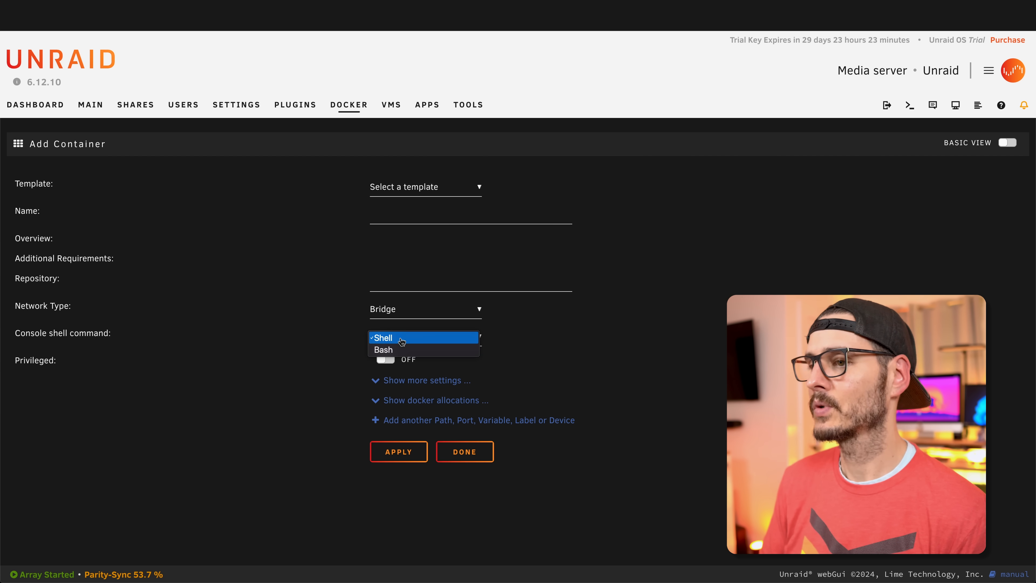
{"action": "left_click", "coordinate": [295, 346]}
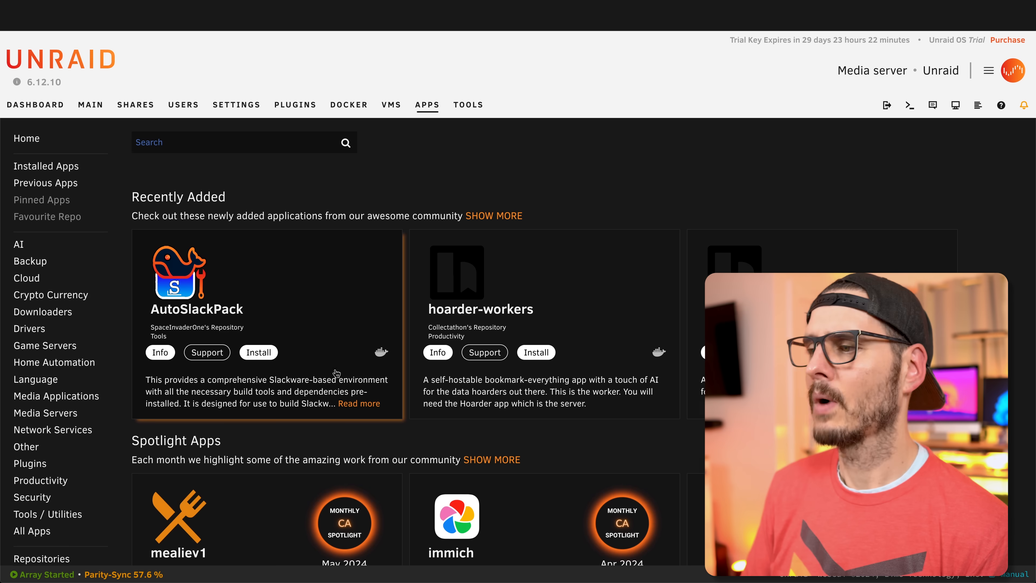
Step: Browse the recently added and spotlight apps, and search the app catalogue for plex
{"action": "scroll", "coordinate": [337, 372], "scroll_direction": "down", "scroll_amount": 5}
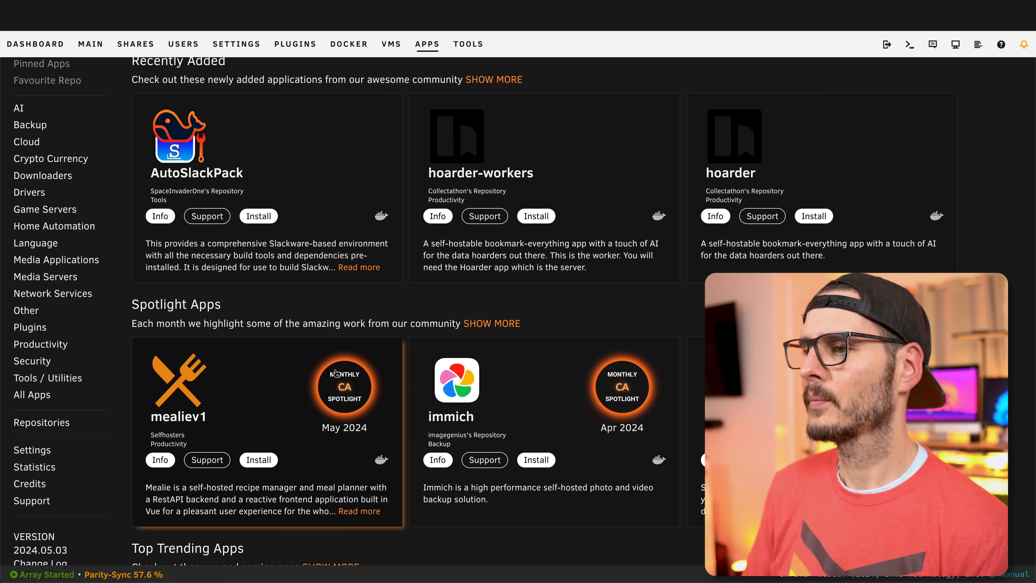
{"action": "scroll", "coordinate": [337, 372], "scroll_direction": "up", "scroll_amount": 5}
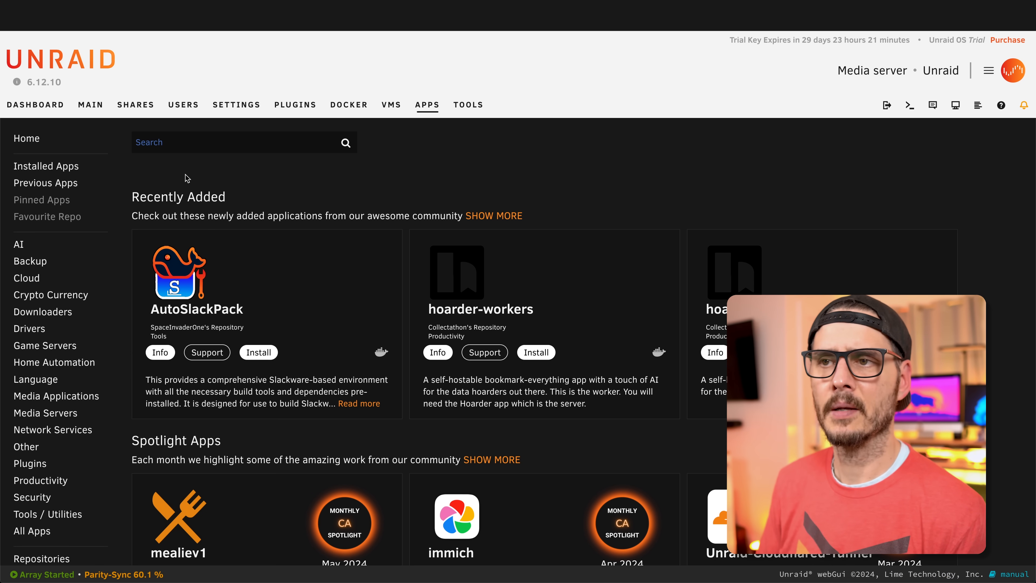
{"action": "left_click", "coordinate": [187, 148]}
{"action": "type", "text": "plex"}
{"action": "key", "text": "Return"}
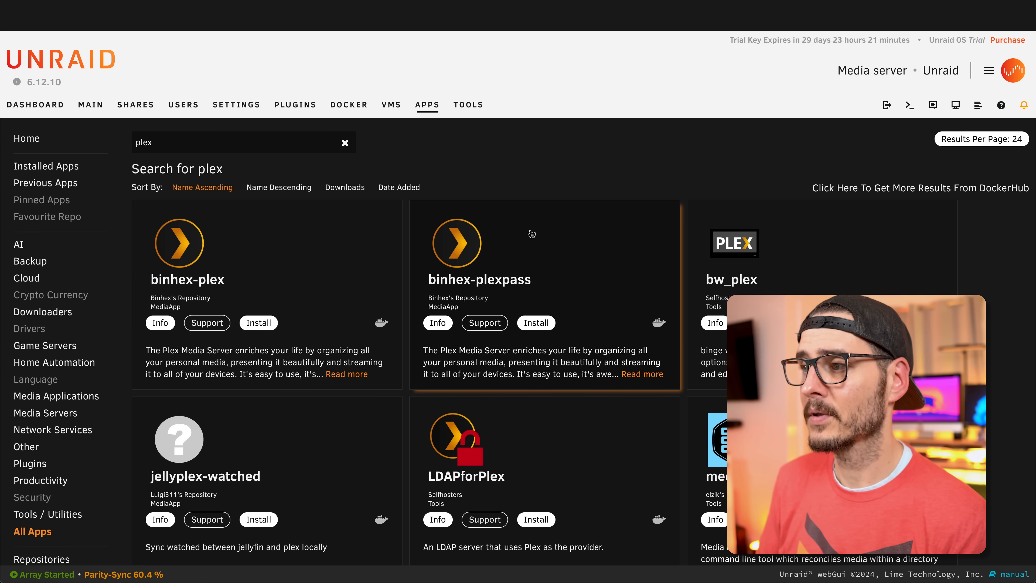
Step: Look through the plex search results to compare the available Plex server containers and related tools
{"action": "scroll", "coordinate": [540, 325], "scroll_direction": "down", "scroll_amount": 2}
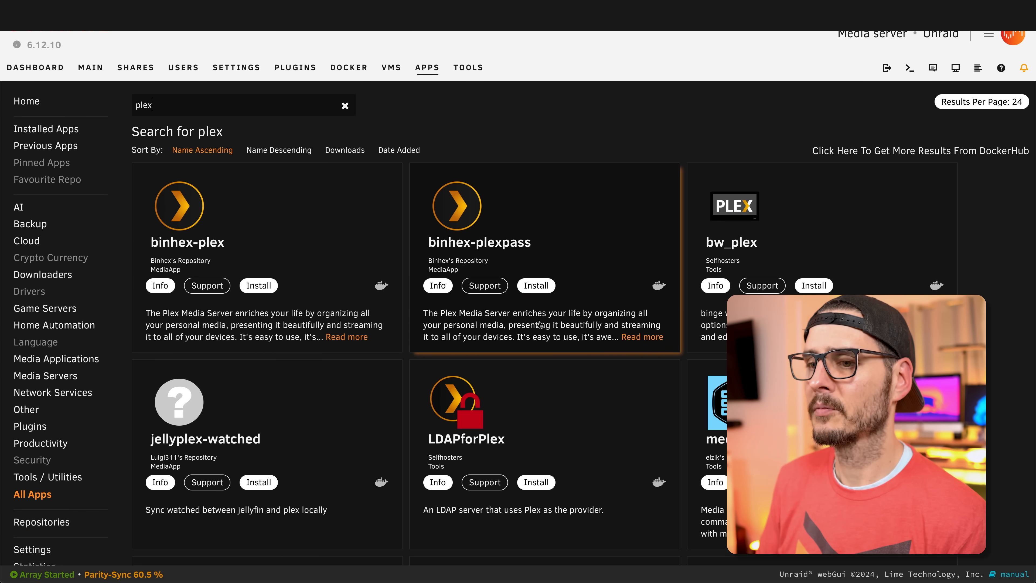
{"action": "scroll", "coordinate": [539, 324], "scroll_direction": "down", "scroll_amount": 2}
{"action": "scroll", "coordinate": [540, 325], "scroll_direction": "down", "scroll_amount": 10}
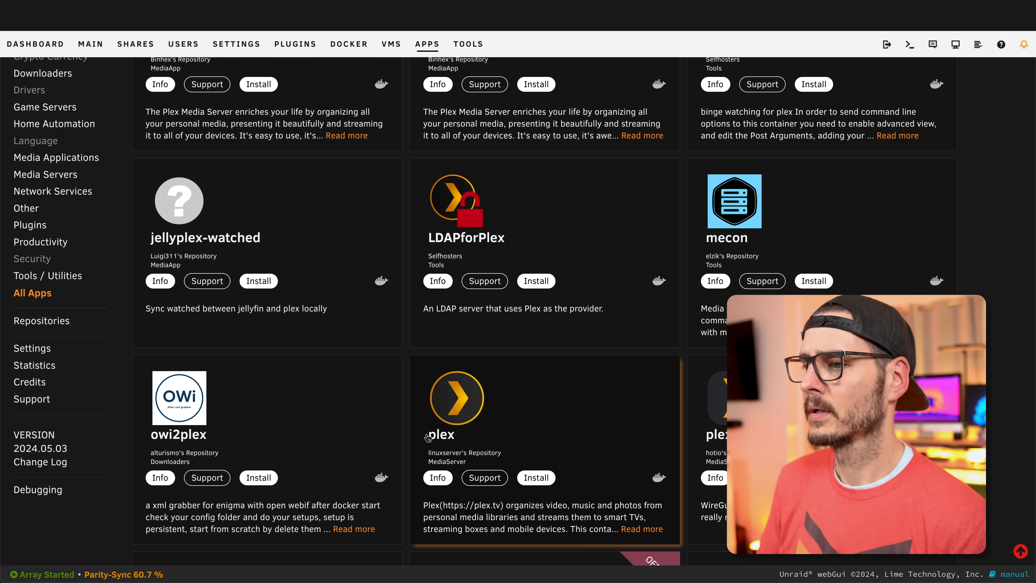
{"action": "scroll", "coordinate": [469, 392], "scroll_direction": "down", "scroll_amount": 4}
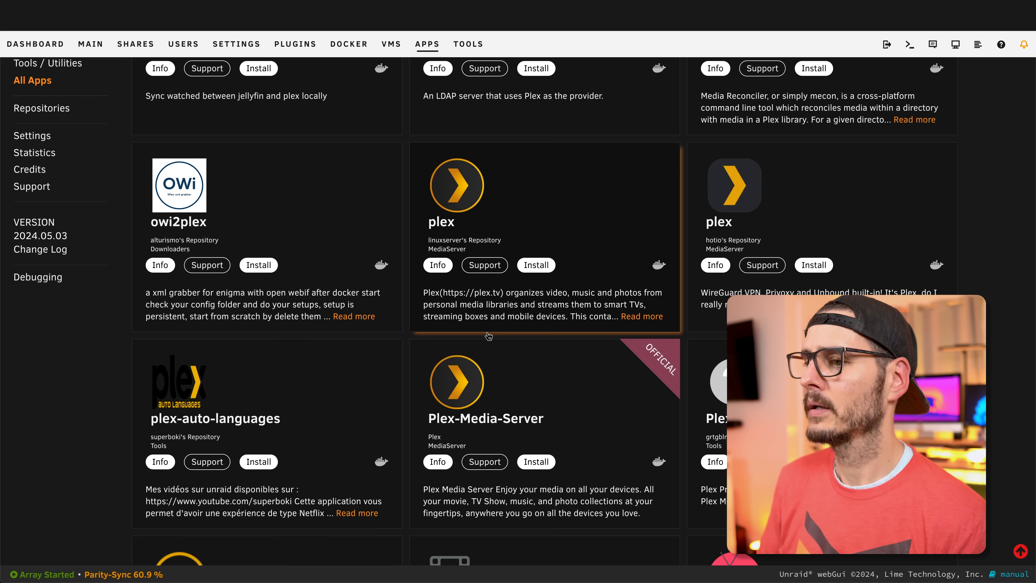
{"action": "scroll", "coordinate": [466, 400], "scroll_direction": "down", "scroll_amount": 4}
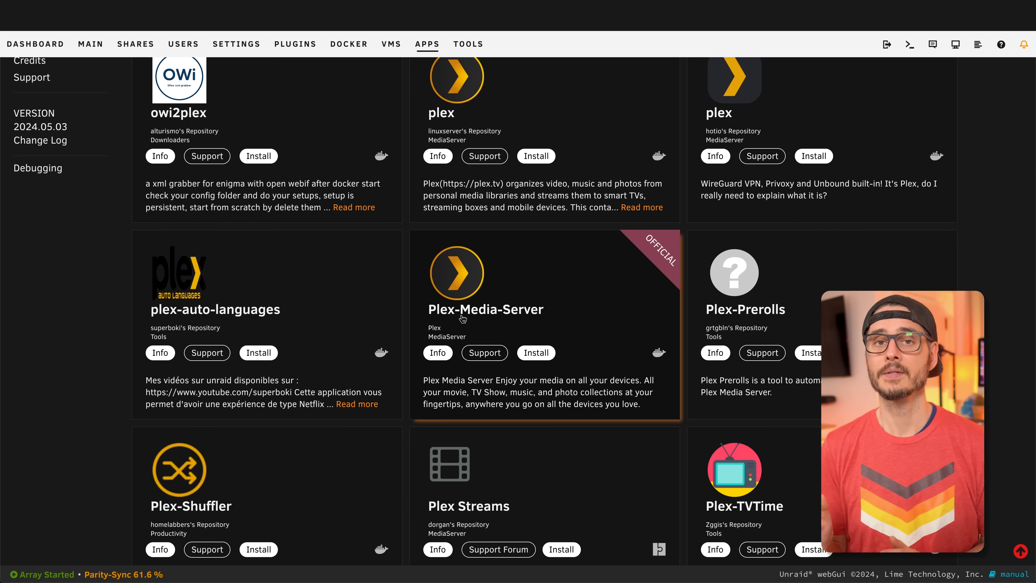
{"action": "scroll", "coordinate": [462, 315], "scroll_direction": "down", "scroll_amount": 3}
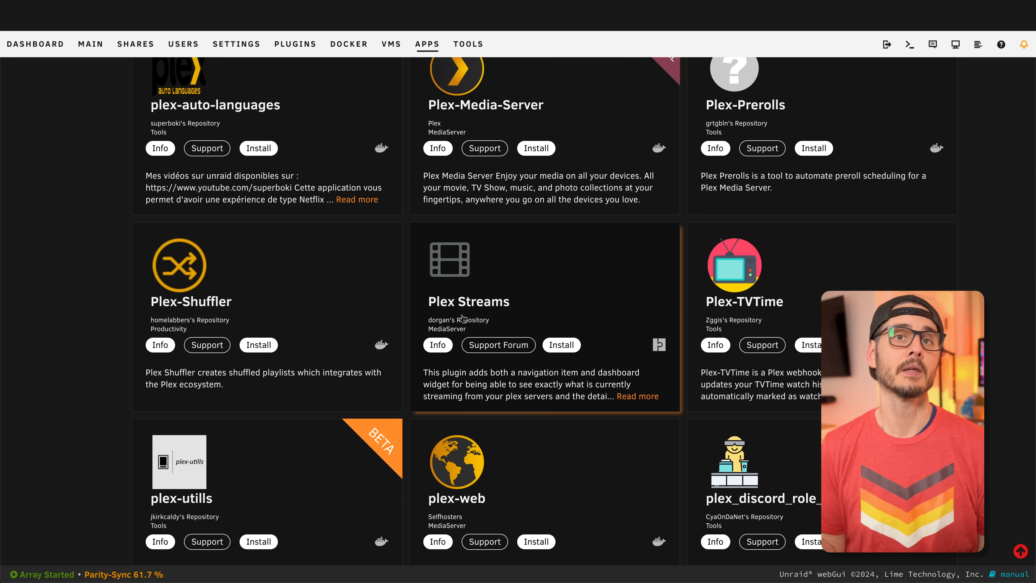
{"action": "scroll", "coordinate": [463, 318], "scroll_direction": "up", "scroll_amount": 10}
{"action": "scroll", "coordinate": [463, 319], "scroll_direction": "up", "scroll_amount": 5}
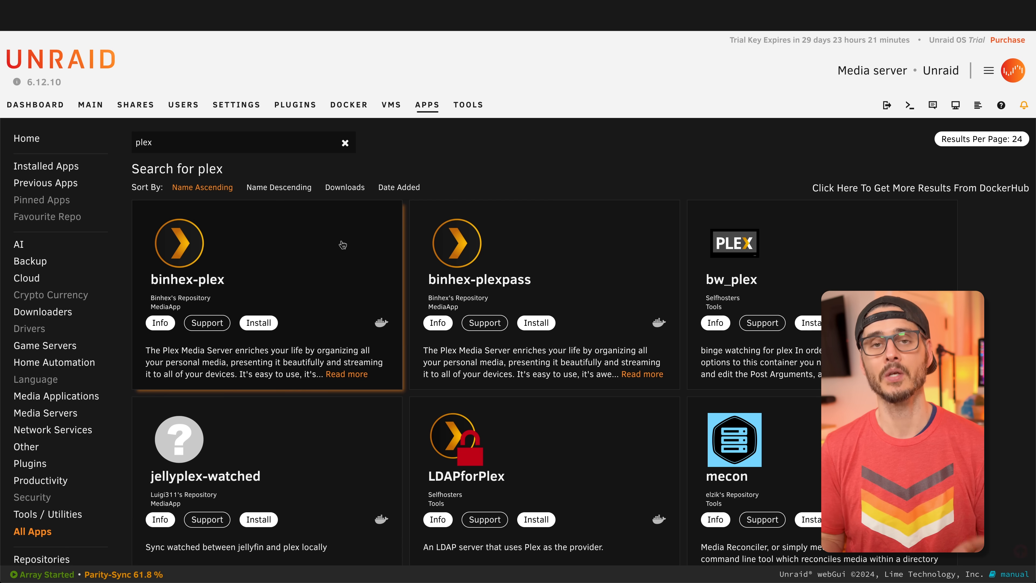
Step: Search the app catalogue for jellyfin and look through the matching containers
{"action": "double_click", "coordinate": [198, 134]}
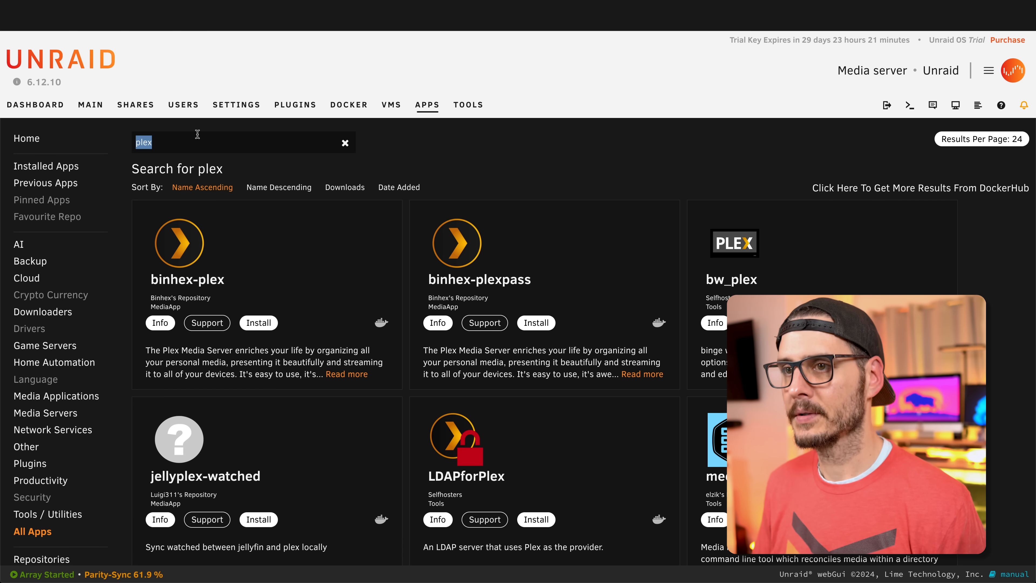
{"action": "type", "text": "jellyfin"}
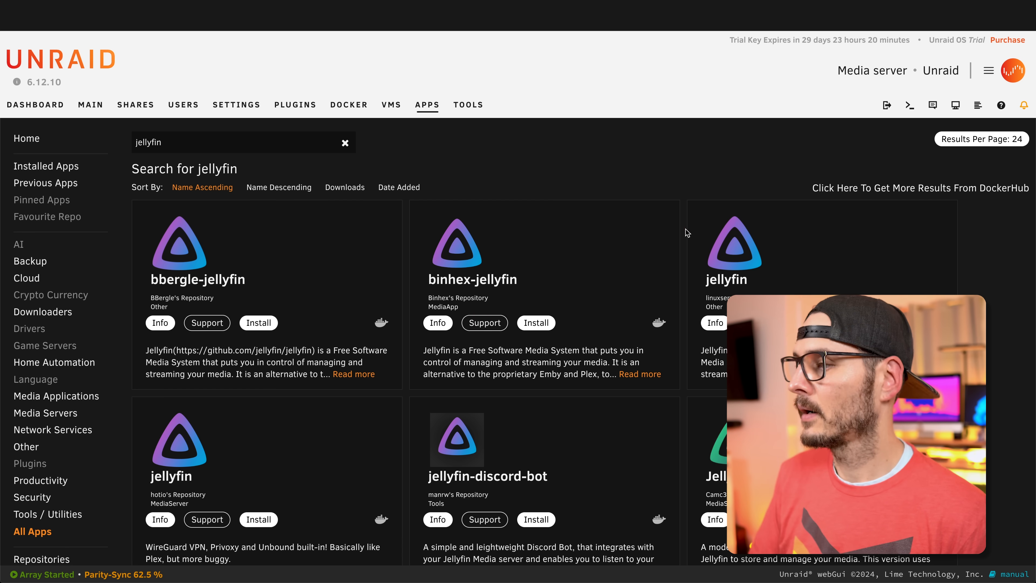
{"action": "scroll", "coordinate": [682, 233], "scroll_direction": "down", "scroll_amount": 6}
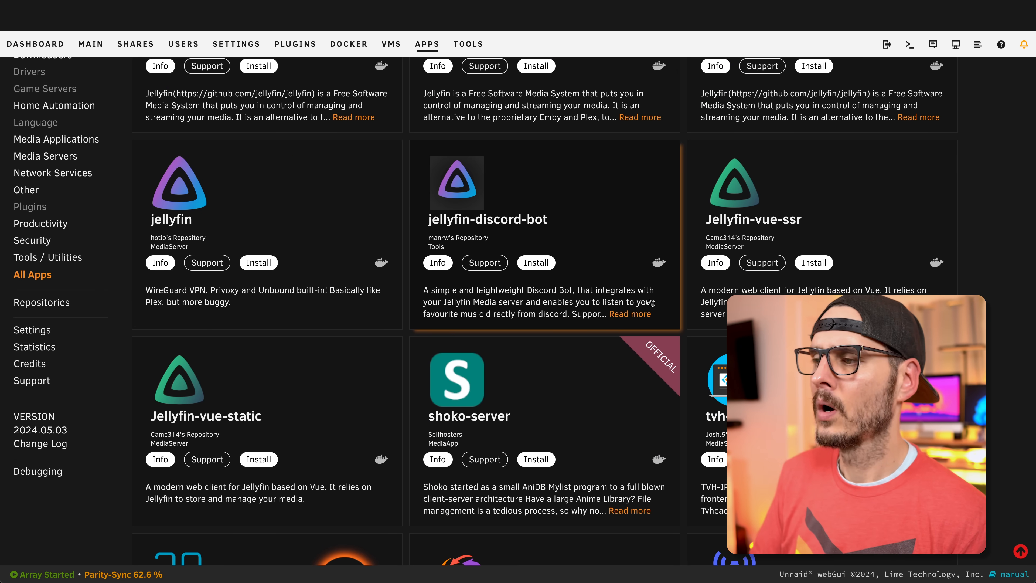
{"action": "scroll", "coordinate": [651, 302], "scroll_direction": "up", "scroll_amount": 6}
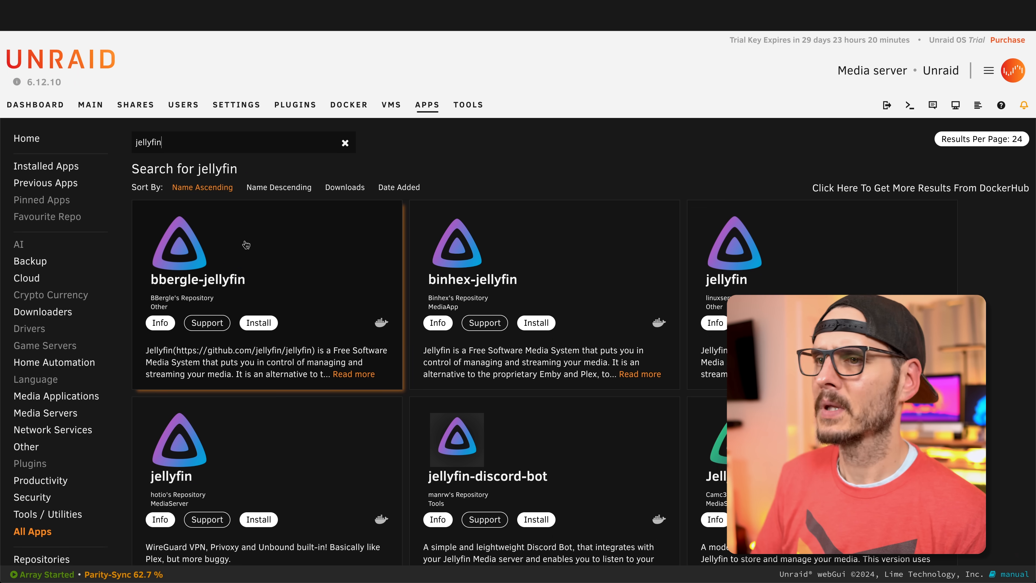
Step: Sort the jellyfin results by downloads and choose to install the linuxserver container with the template's default tag
{"action": "left_click", "coordinate": [362, 189]}
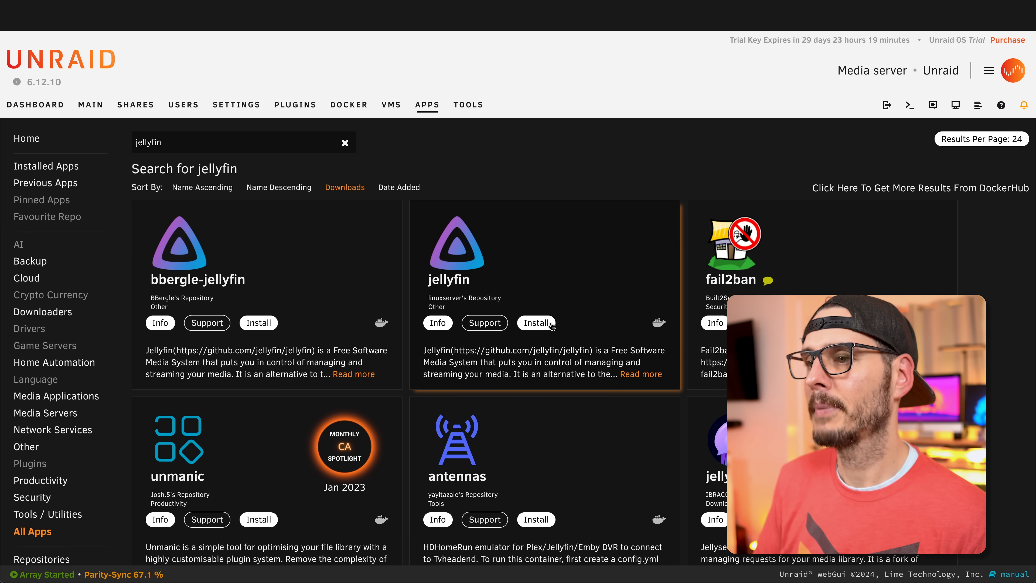
{"action": "left_click", "coordinate": [538, 323]}
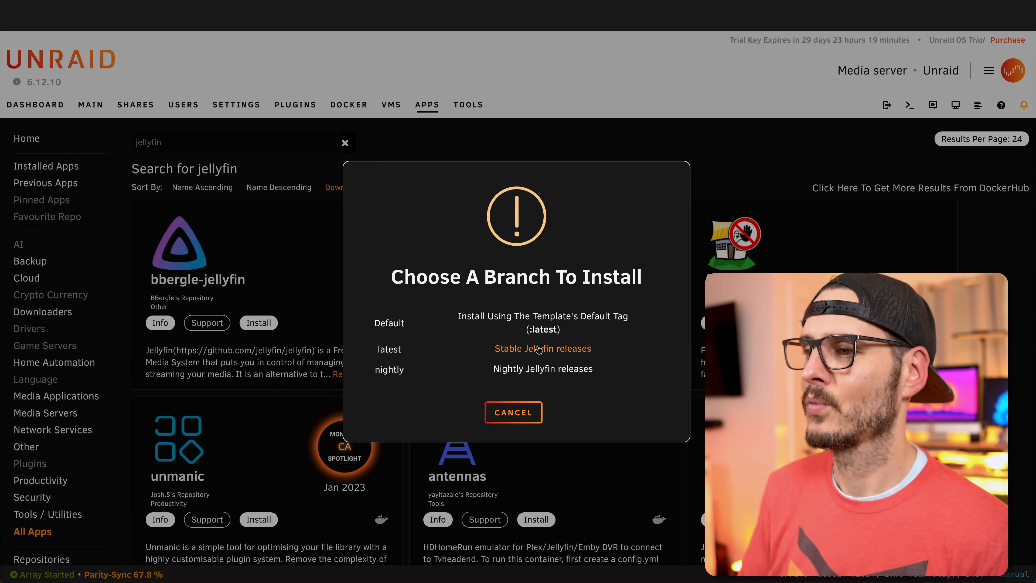
{"action": "left_click", "coordinate": [539, 331]}
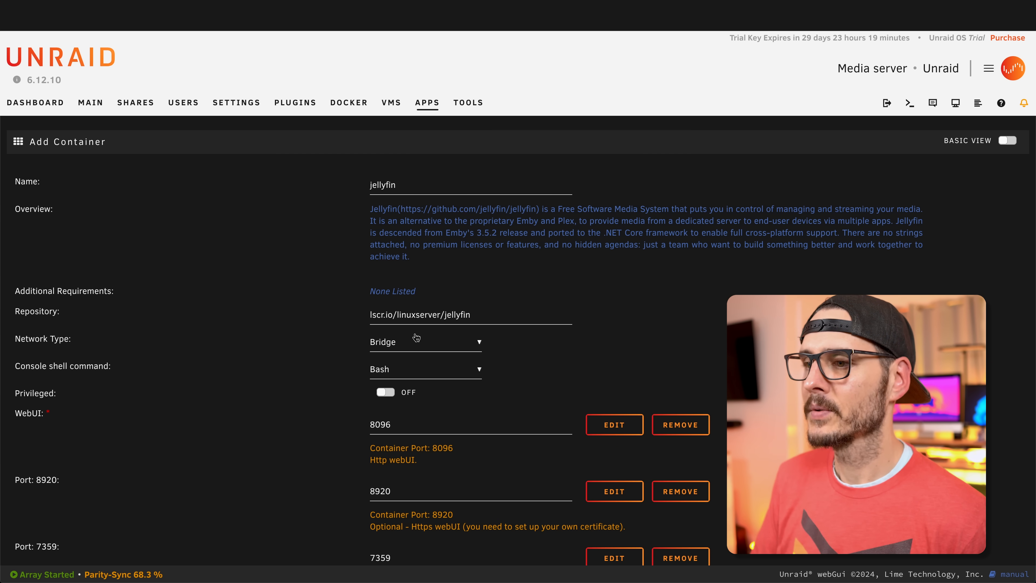
Step: Check the Jellyfin container's WebUI port and set its /data/movies path to /mnt/user/Movies/
{"action": "scroll", "coordinate": [415, 335], "scroll_direction": "down", "scroll_amount": 1}
{"action": "scroll", "coordinate": [386, 338], "scroll_direction": "down", "scroll_amount": 2}
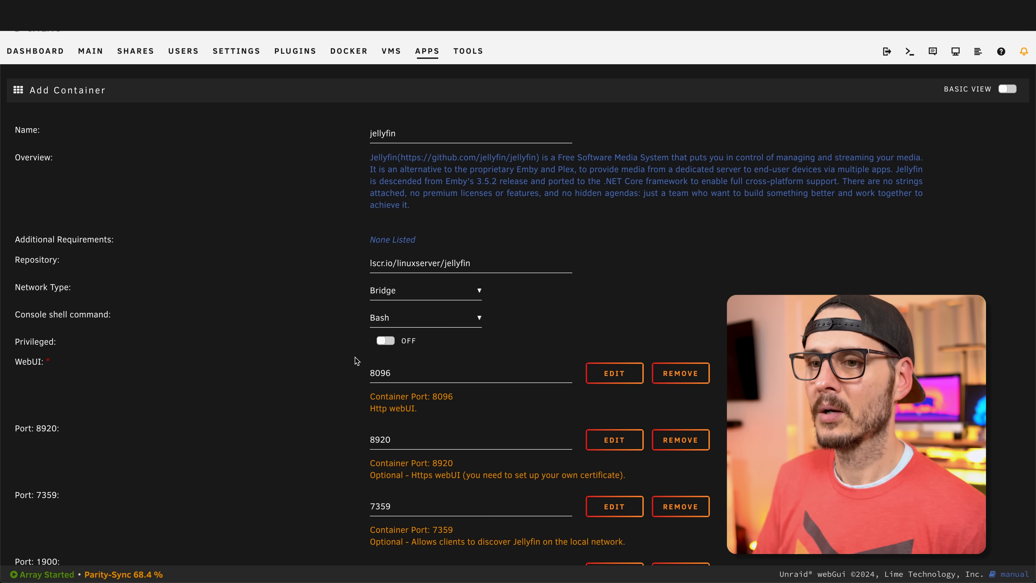
{"action": "scroll", "coordinate": [373, 348], "scroll_direction": "down", "scroll_amount": 1}
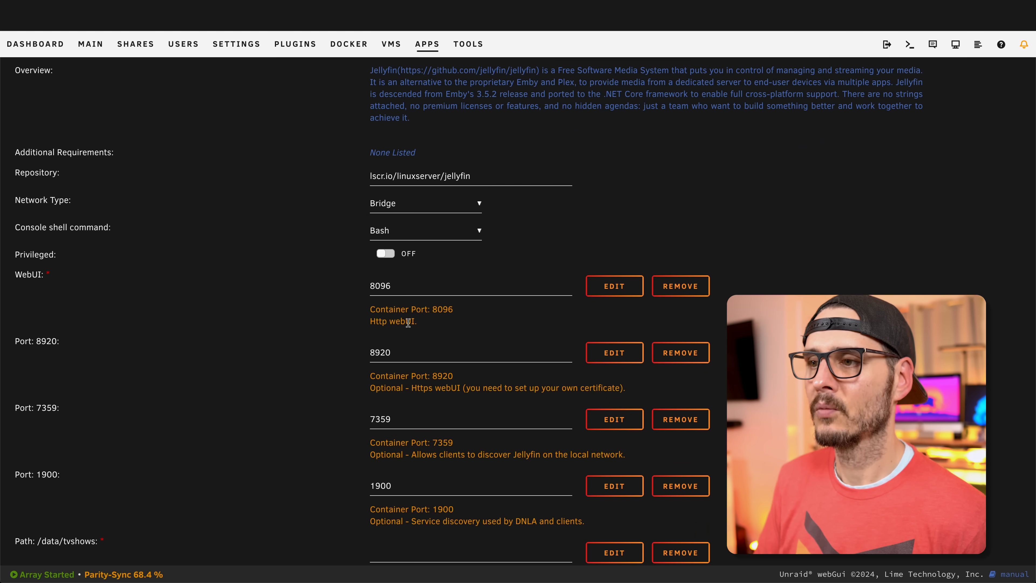
{"action": "double_click", "coordinate": [384, 287]}
{"action": "scroll", "coordinate": [404, 382], "scroll_direction": "down", "scroll_amount": 5}
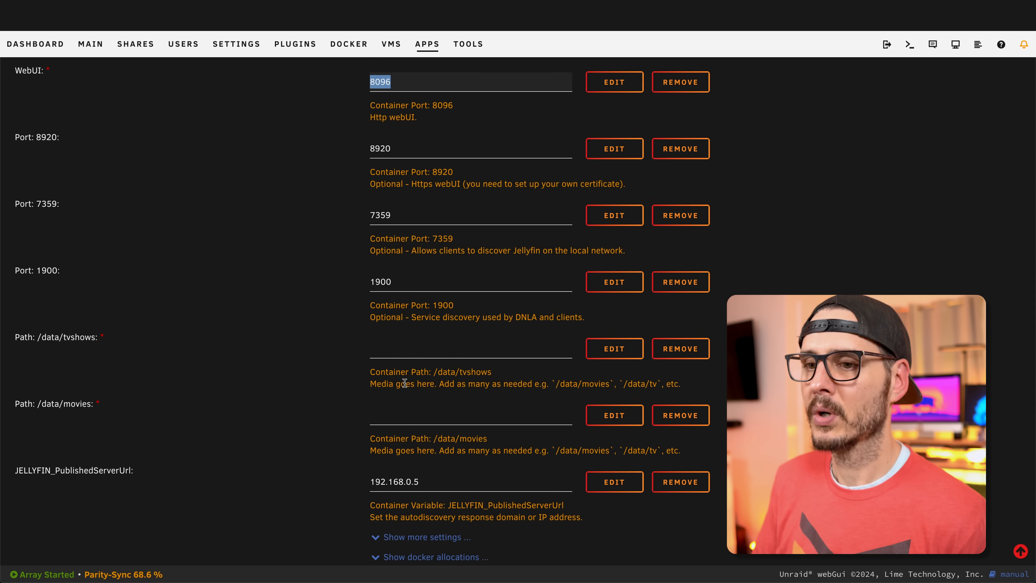
{"action": "left_click", "coordinate": [455, 372]}
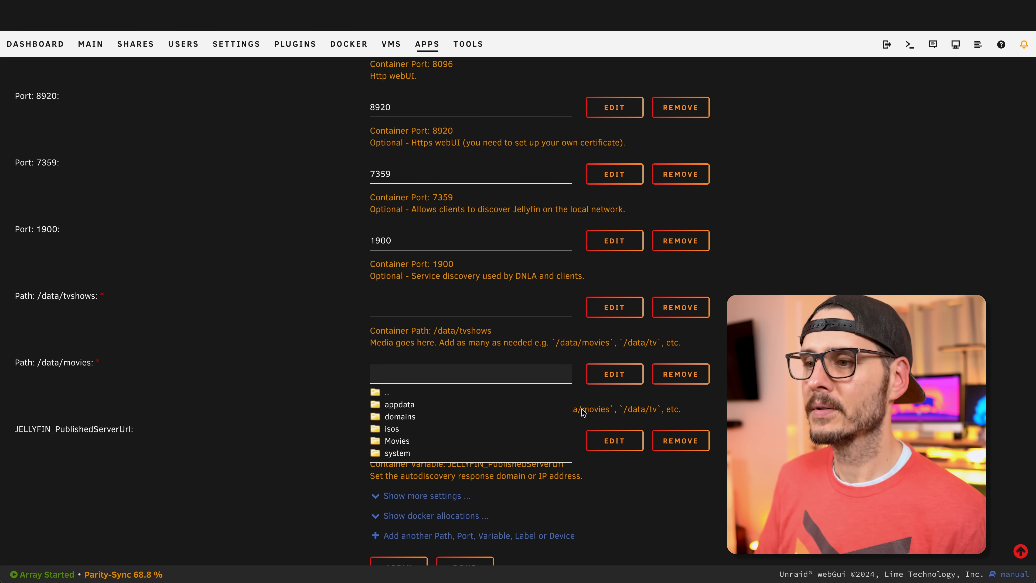
{"action": "scroll", "coordinate": [385, 438], "scroll_direction": "down", "scroll_amount": 1}
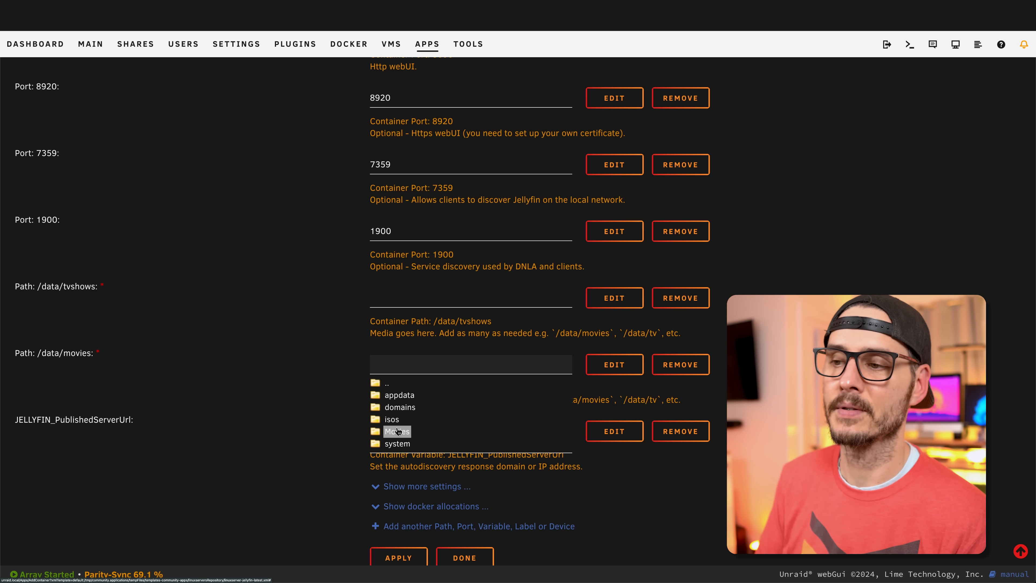
{"action": "left_click", "coordinate": [398, 431]}
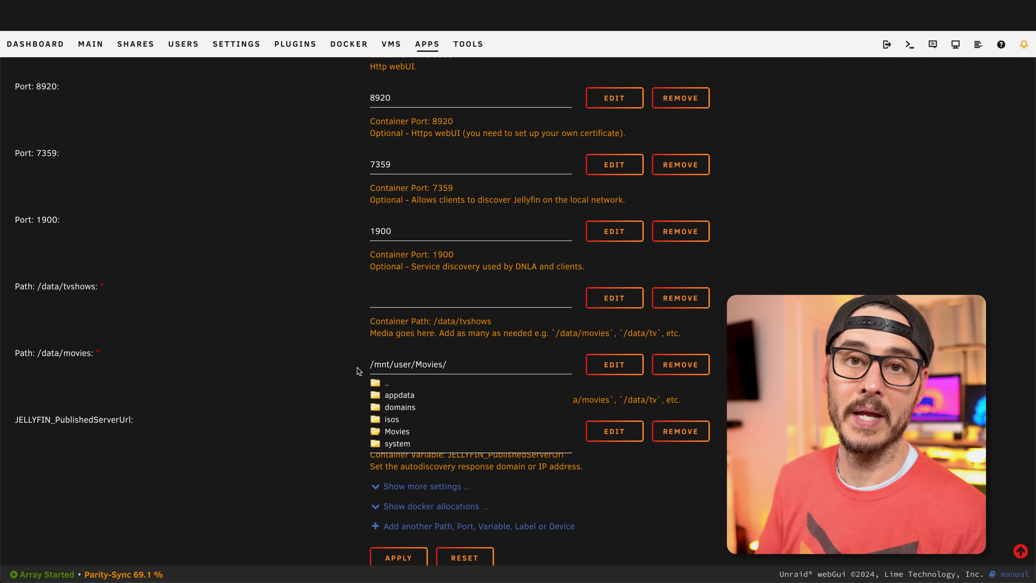
Step: Check the /data/tvshows folder choices and the JELLYFIN_PublishedServerUrl field, and try to apply the Jellyfin container settings
{"action": "left_click", "coordinate": [419, 303]}
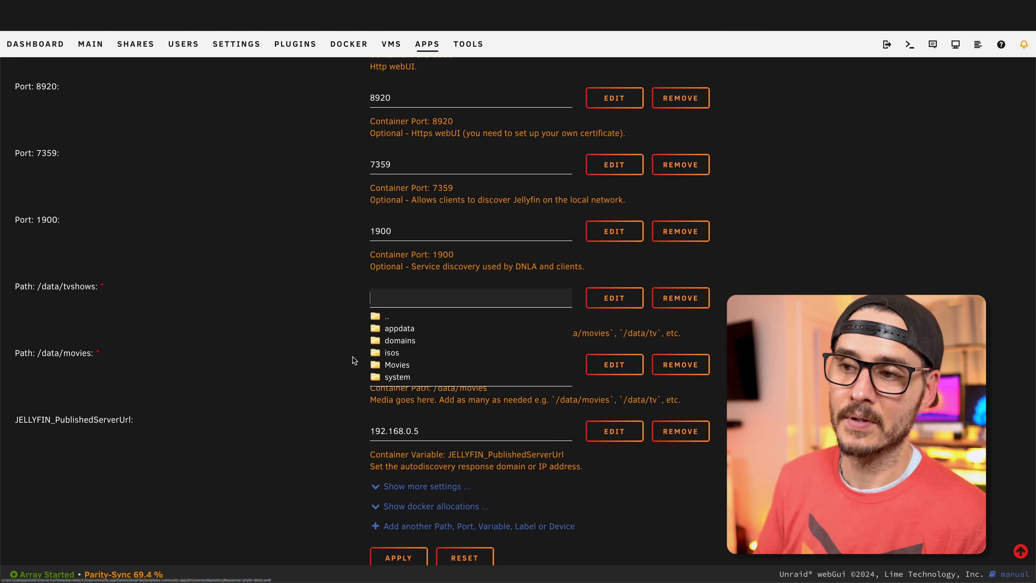
{"action": "left_click", "coordinate": [339, 362]}
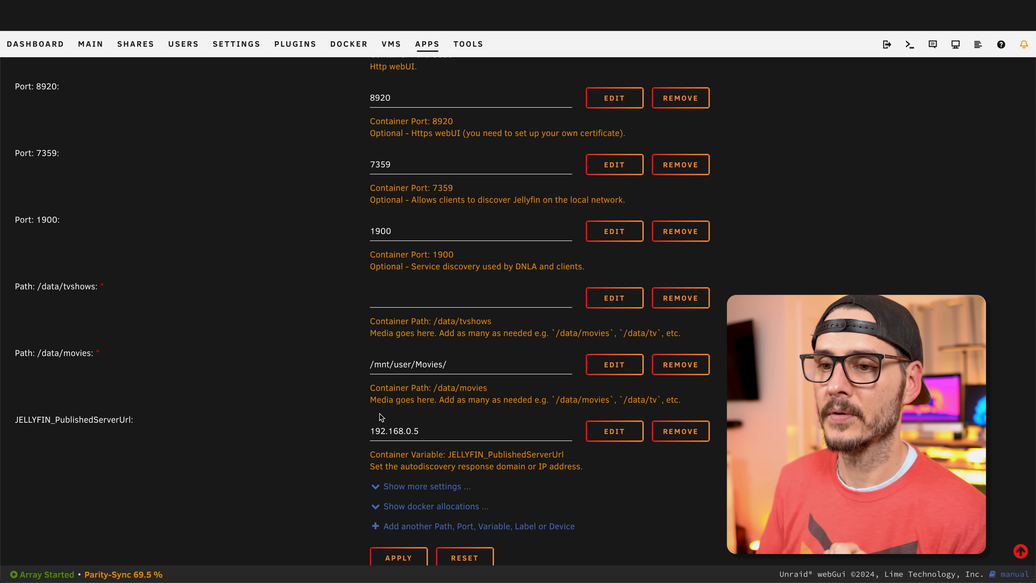
{"action": "double_click", "coordinate": [73, 420]}
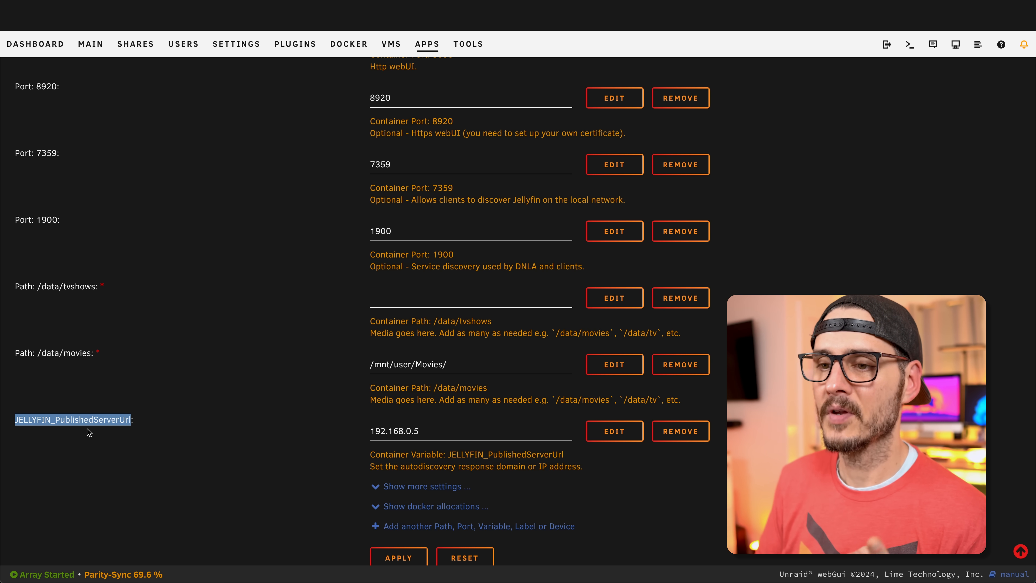
{"action": "double_click", "coordinate": [421, 427]}
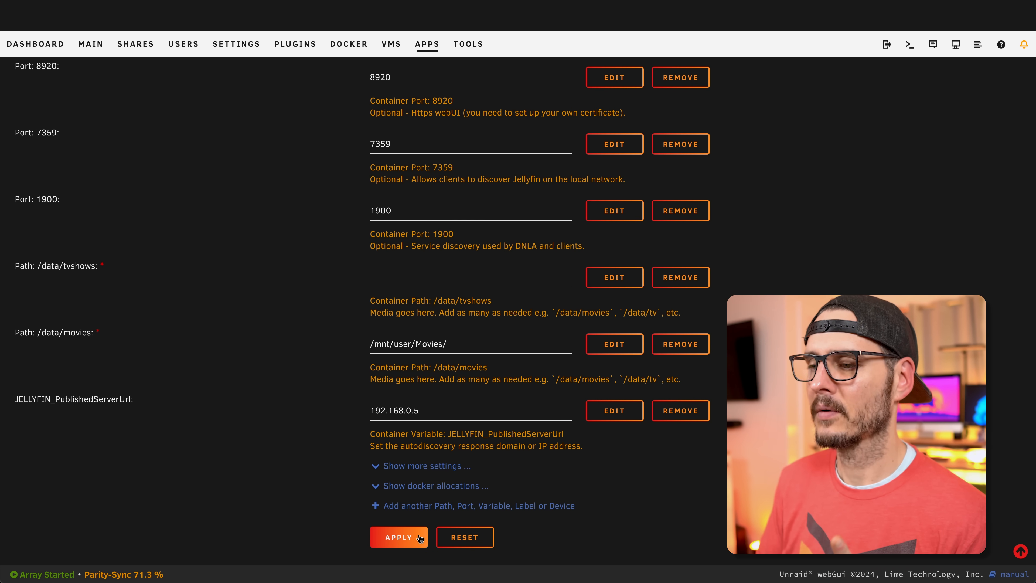
{"action": "left_click", "coordinate": [421, 538]}
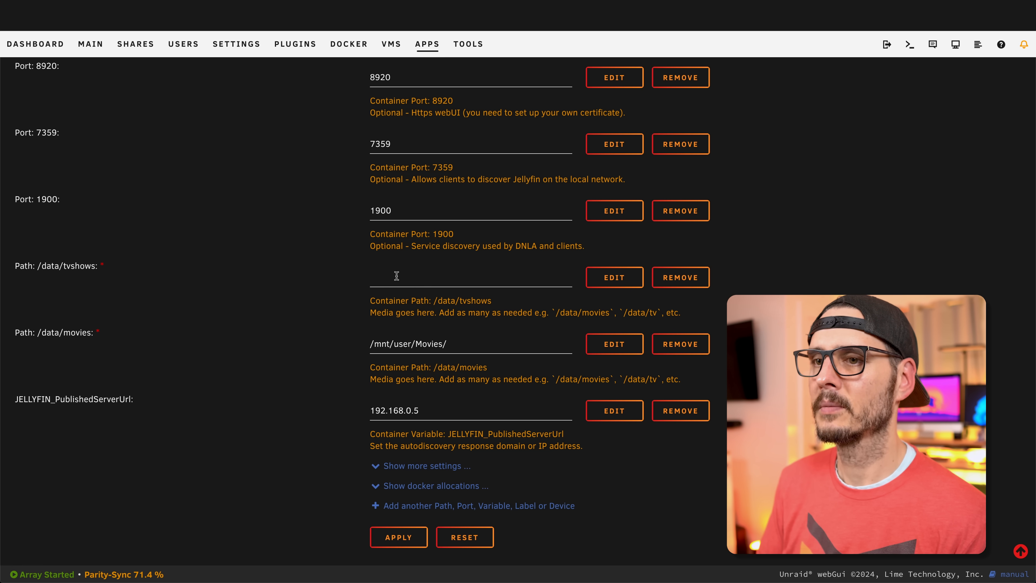
{"action": "left_click", "coordinate": [399, 275]}
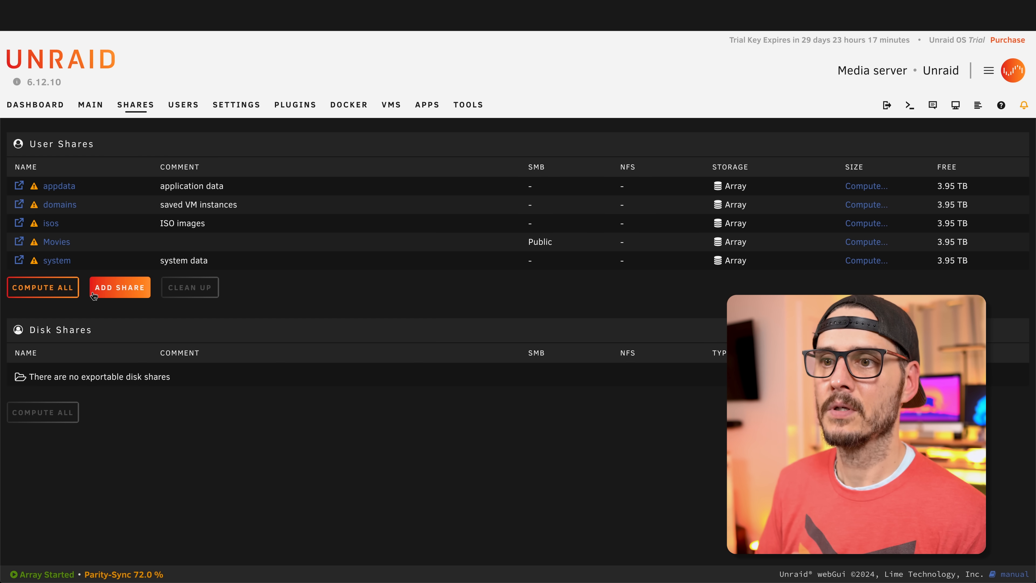
Step: Create a user share named TV Shows on the array with the High-water allocation method
{"action": "left_click", "coordinate": [134, 289]}
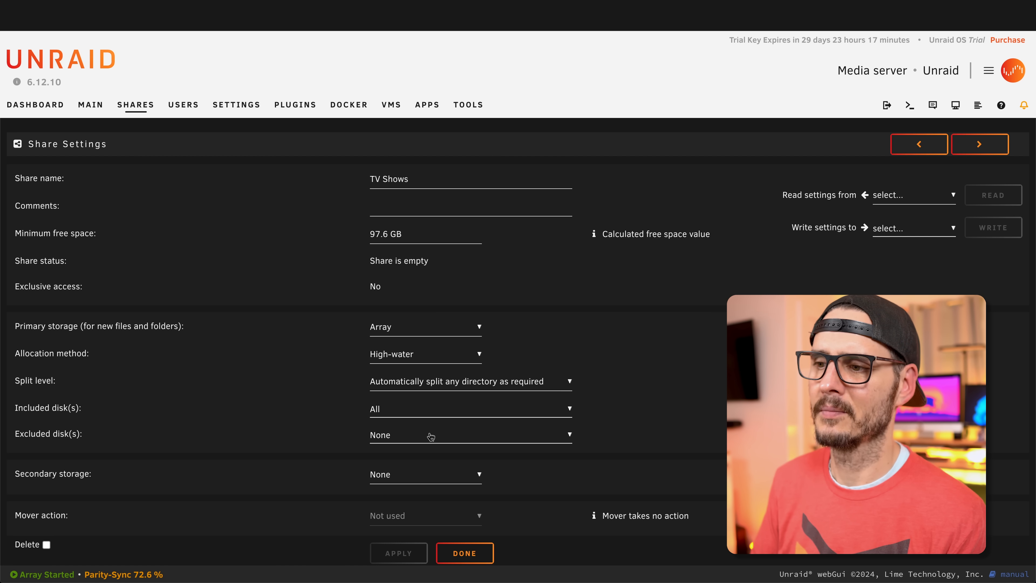
{"action": "scroll", "coordinate": [432, 437], "scroll_direction": "down", "scroll_amount": 5}
{"action": "left_click", "coordinate": [457, 337]}
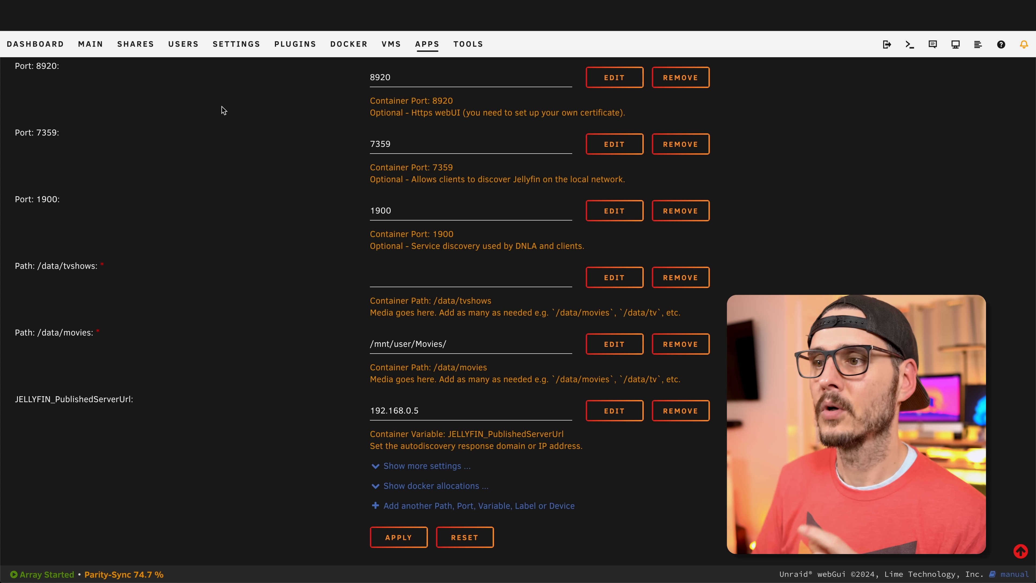
Step: Set the Jellyfin container's /data/tvshows path to /mnt/user/TV Shows/ and apply the container settings
{"action": "left_click", "coordinate": [363, 287]}
{"action": "left_click", "coordinate": [402, 368]}
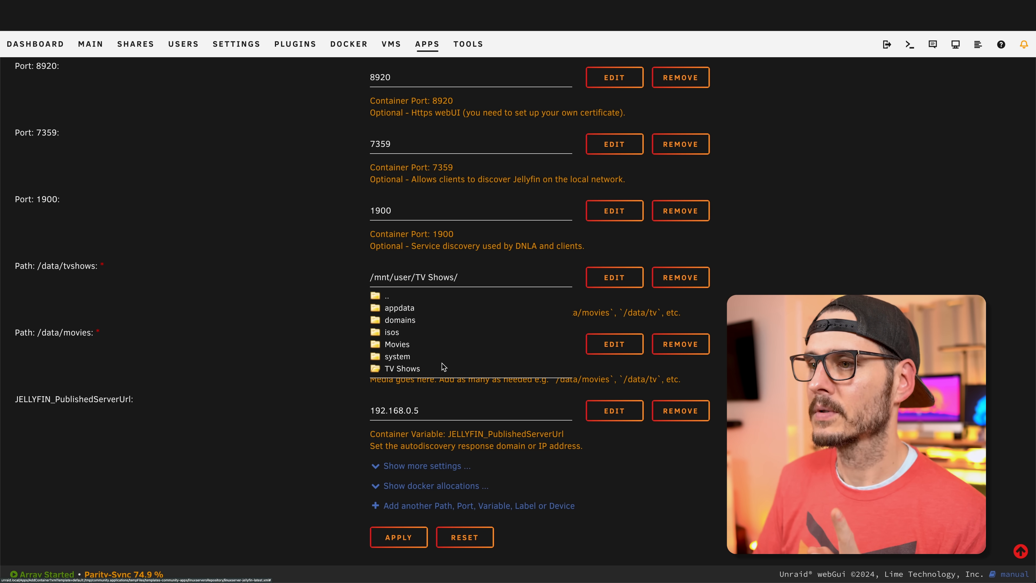
{"action": "left_click", "coordinate": [395, 543]}
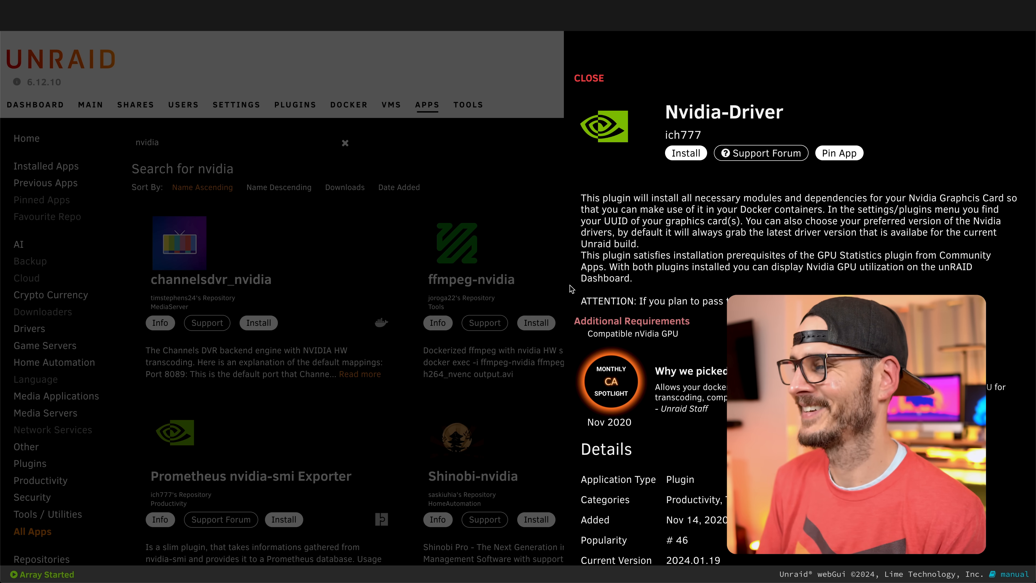
Step: Close the Nvidia-Driver details, install the Nvidia-Driver plugin from the nvidia search results and accept its additional GPU requirement
{"action": "left_click", "coordinate": [561, 286]}
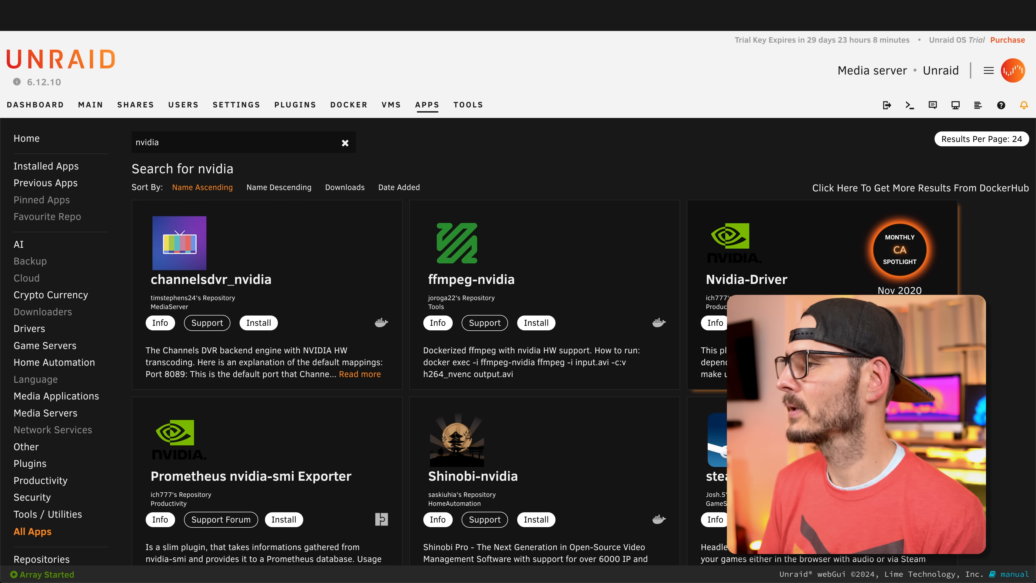
{"action": "left_click", "coordinate": [814, 322]}
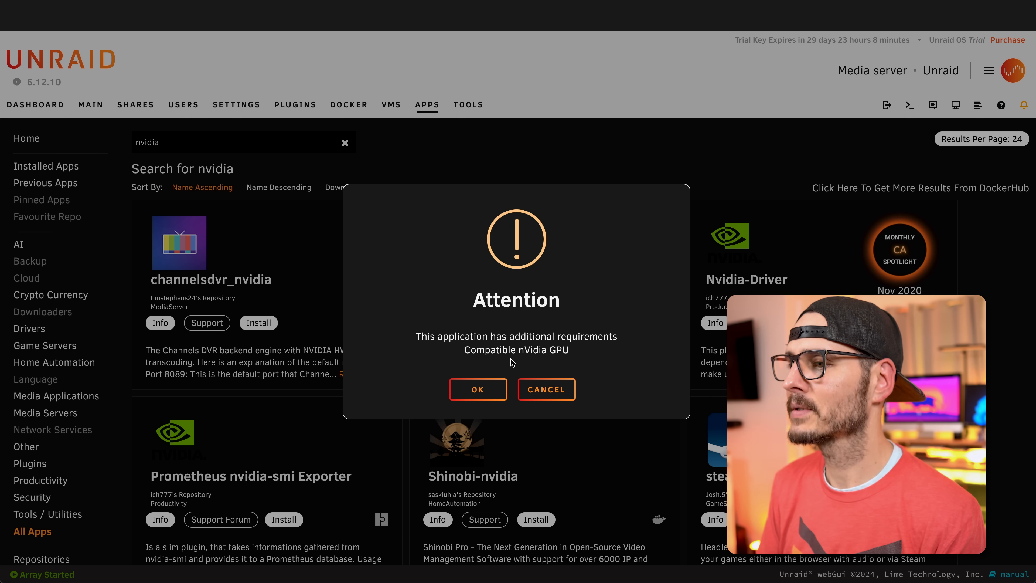
{"action": "left_click", "coordinate": [478, 390]}
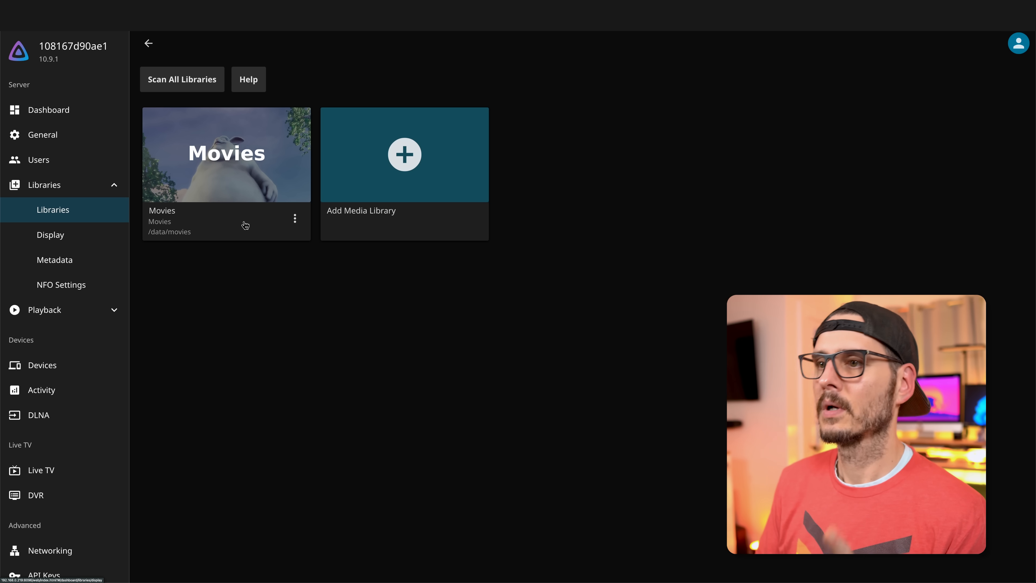
Step: In Jellyfin's transcoding settings, allow encoding in HEVC format, set hardware acceleration to Nvidia NVENC and save
{"action": "left_click", "coordinate": [241, 201]}
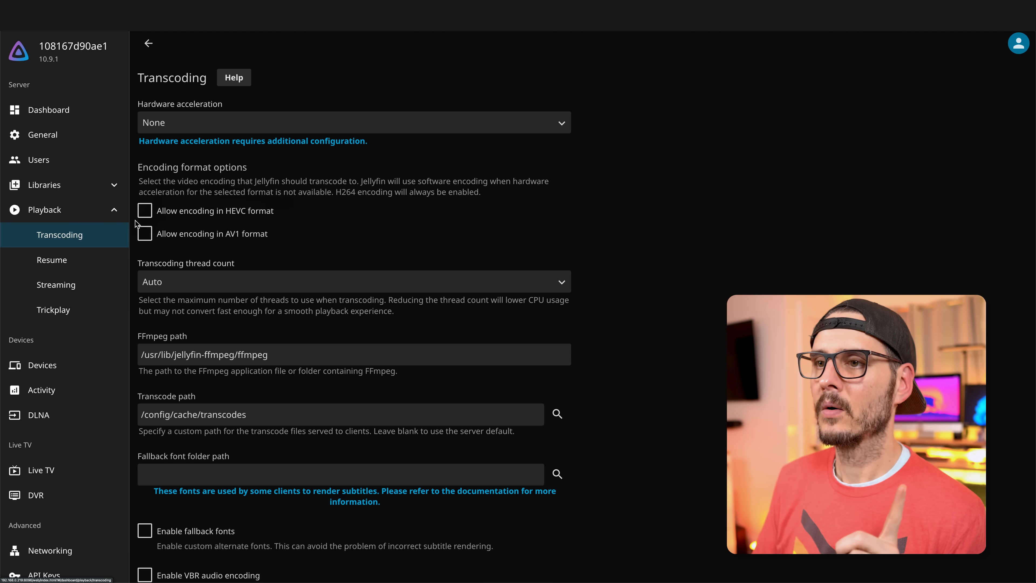
{"action": "left_click", "coordinate": [142, 212]}
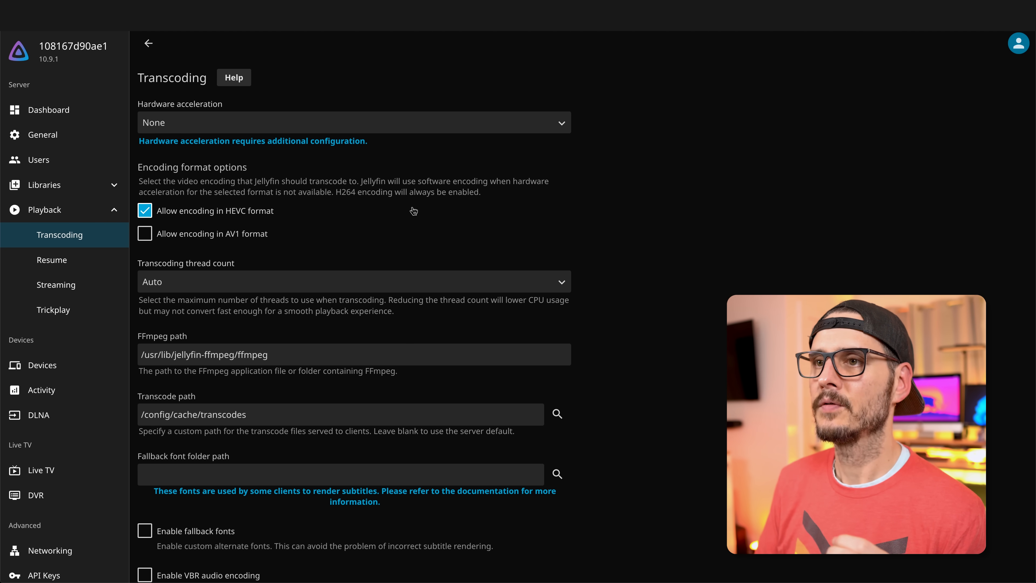
{"action": "left_click", "coordinate": [262, 128]}
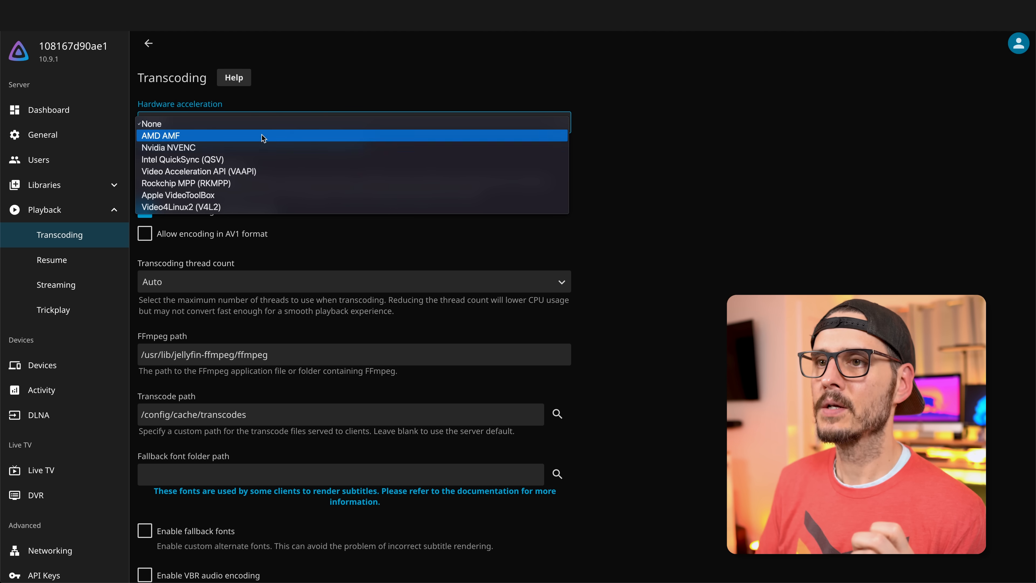
{"action": "left_click", "coordinate": [256, 149]}
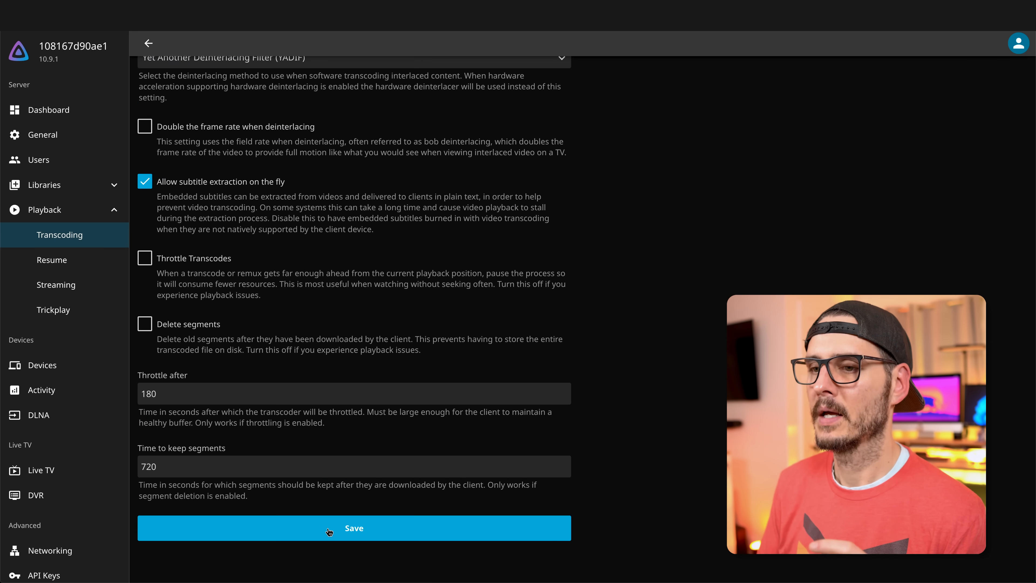
{"action": "left_click", "coordinate": [328, 530]}
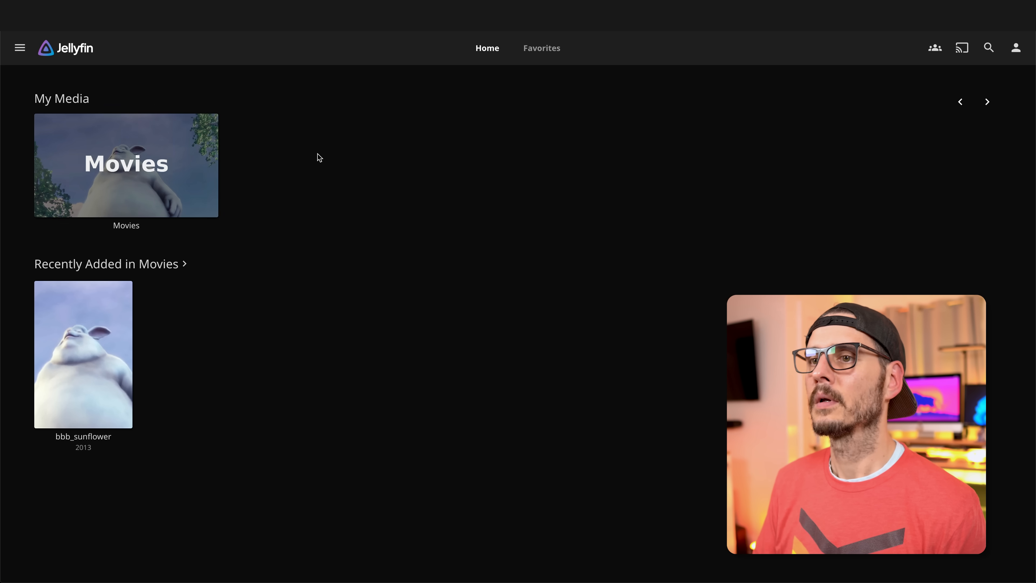
Step: Play bbb_sunflower from the Jellyfin Movies library and try switching its playback quality to 720p - 8 Mbps
{"action": "left_click", "coordinate": [135, 182]}
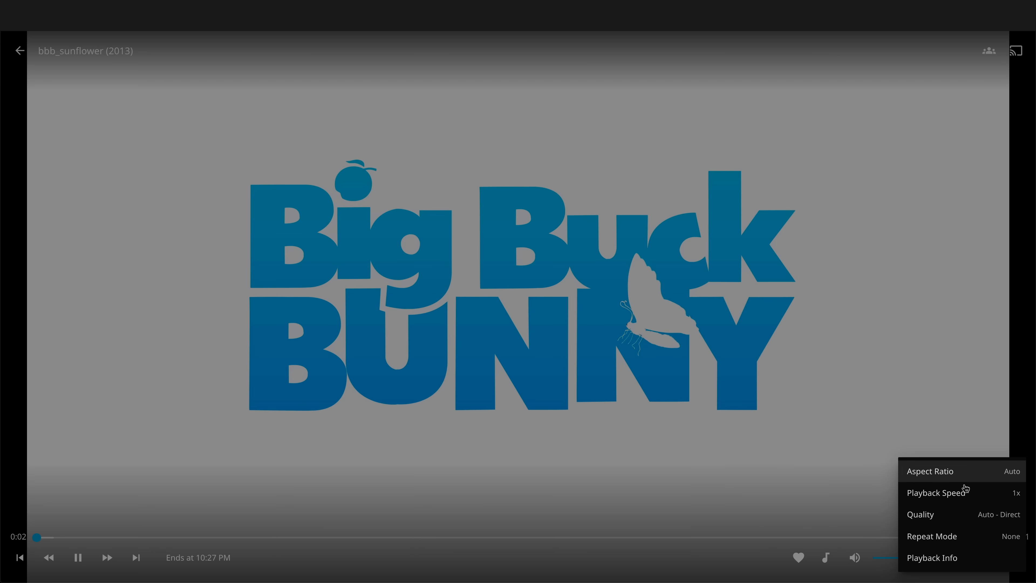
{"action": "left_click", "coordinate": [961, 519]}
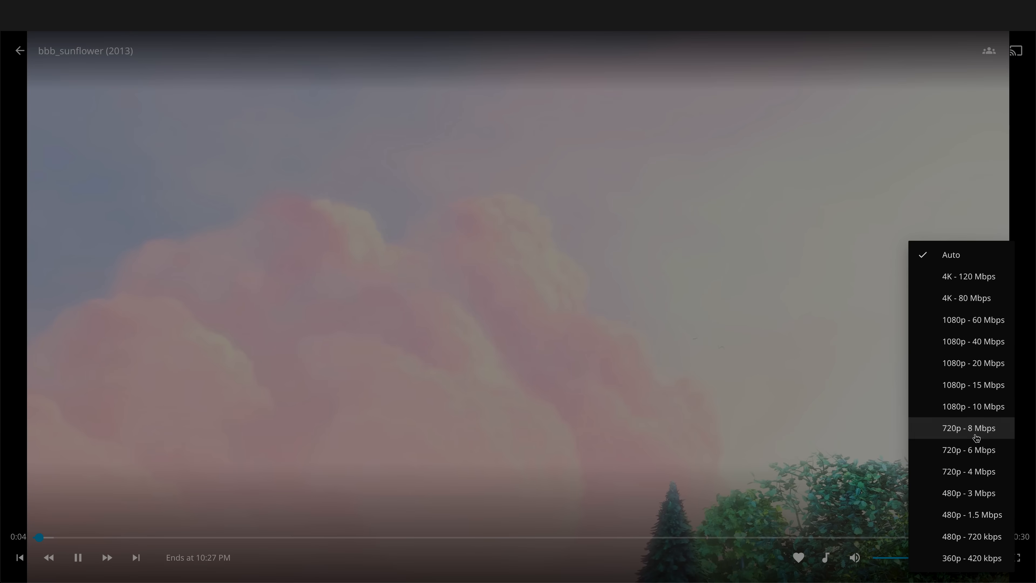
{"action": "left_click", "coordinate": [975, 436]}
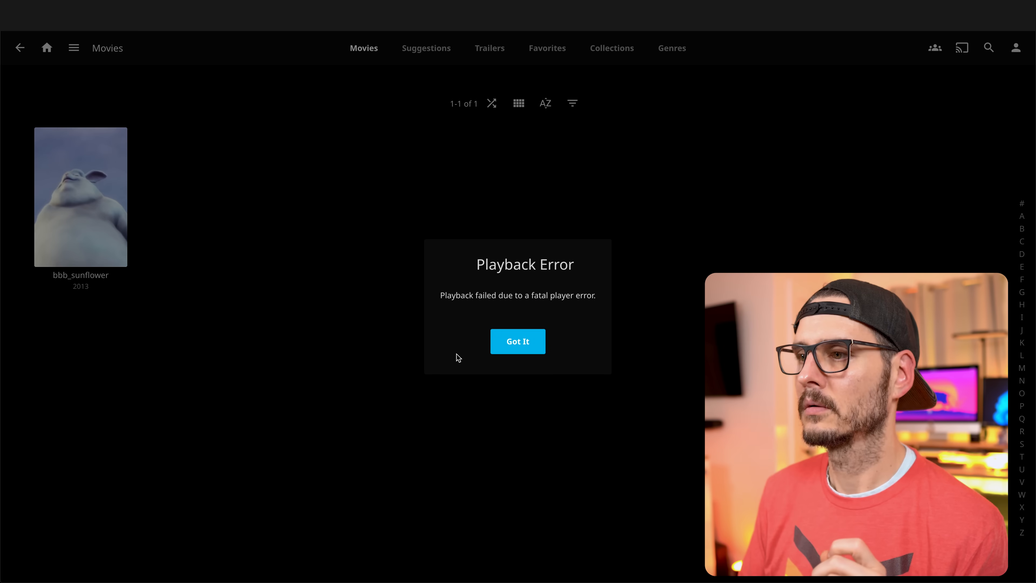
{"action": "left_click", "coordinate": [515, 353]}
{"action": "left_click", "coordinate": [519, 343]}
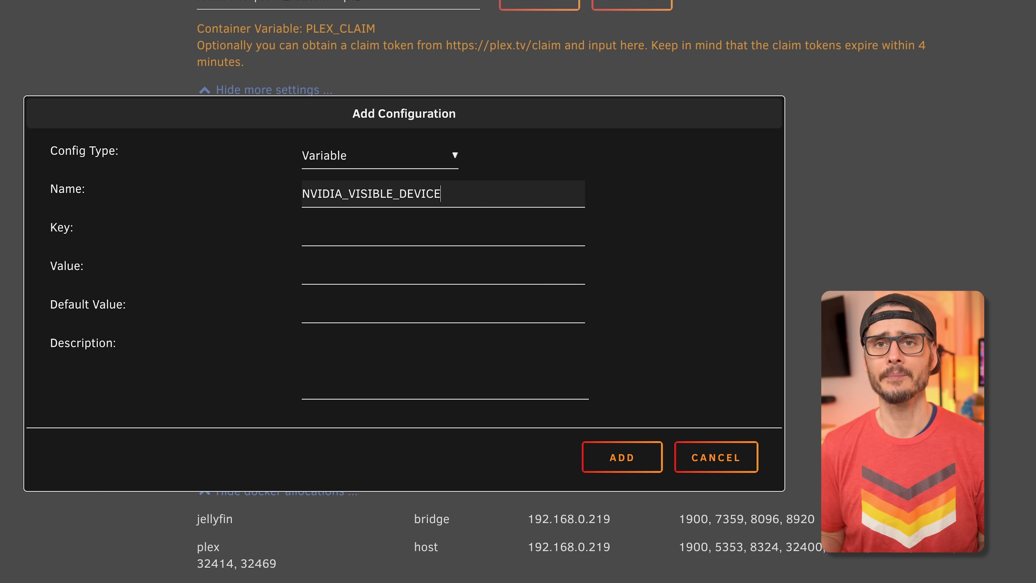
Step: Name the Plex container's new configuration variable NVIDIA_VISIBLE_DEVICES in Unraid and proceed to its key and value
{"action": "left_click", "coordinate": [444, 232]}
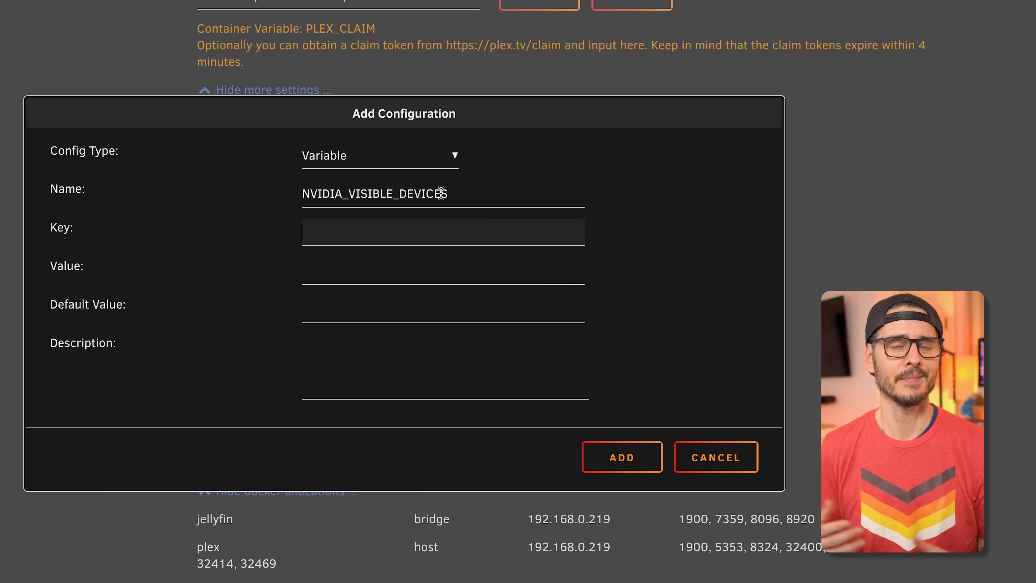
{"action": "left_click", "coordinate": [386, 265]}
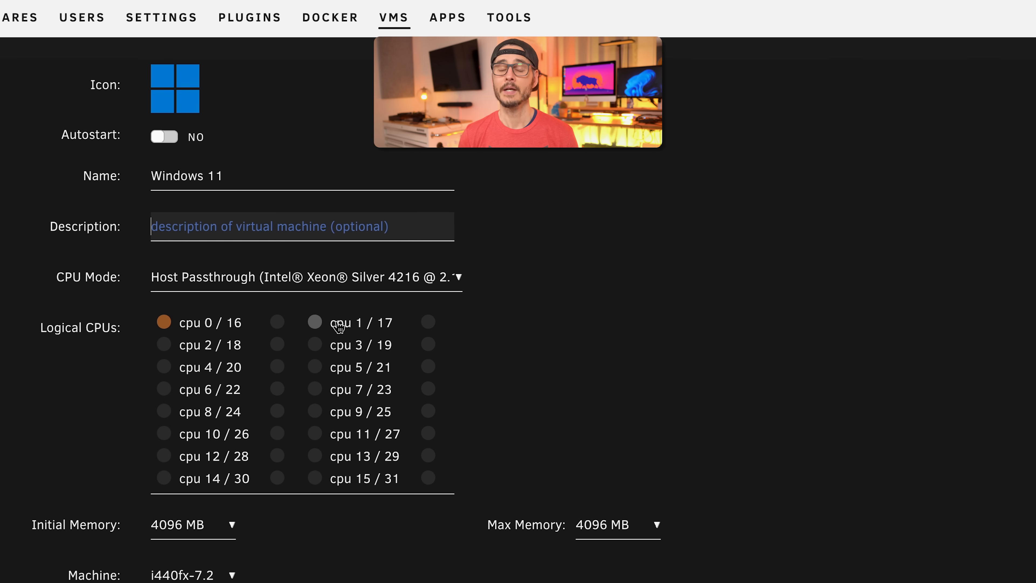
Step: Assign logical CPUs 2 and 4 to the Windows 11 virtual machine in addition to CPU 0
{"action": "scroll", "coordinate": [349, 286], "scroll_direction": "down", "scroll_amount": 1}
{"action": "left_click", "coordinate": [165, 311]}
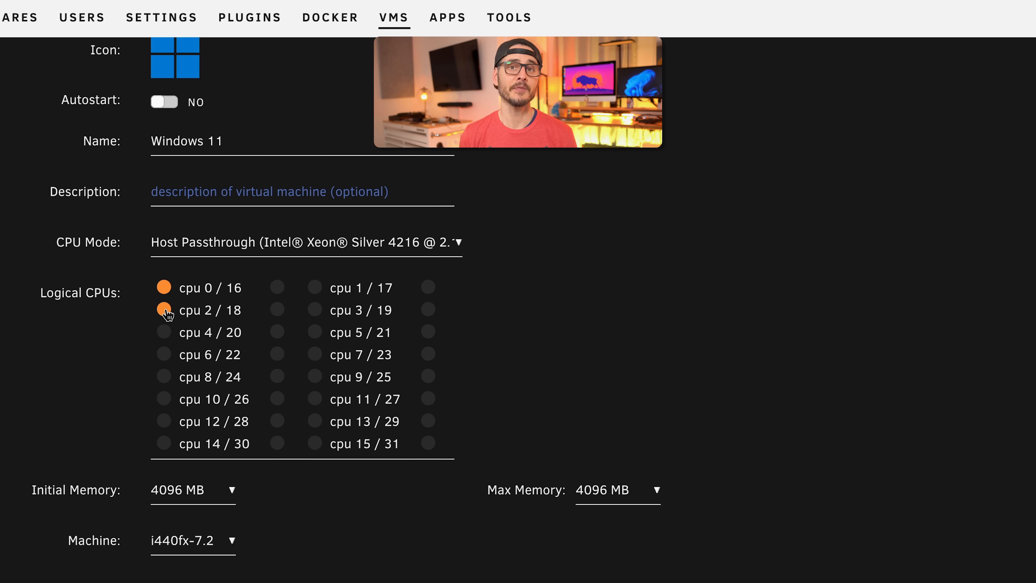
{"action": "left_click", "coordinate": [164, 332]}
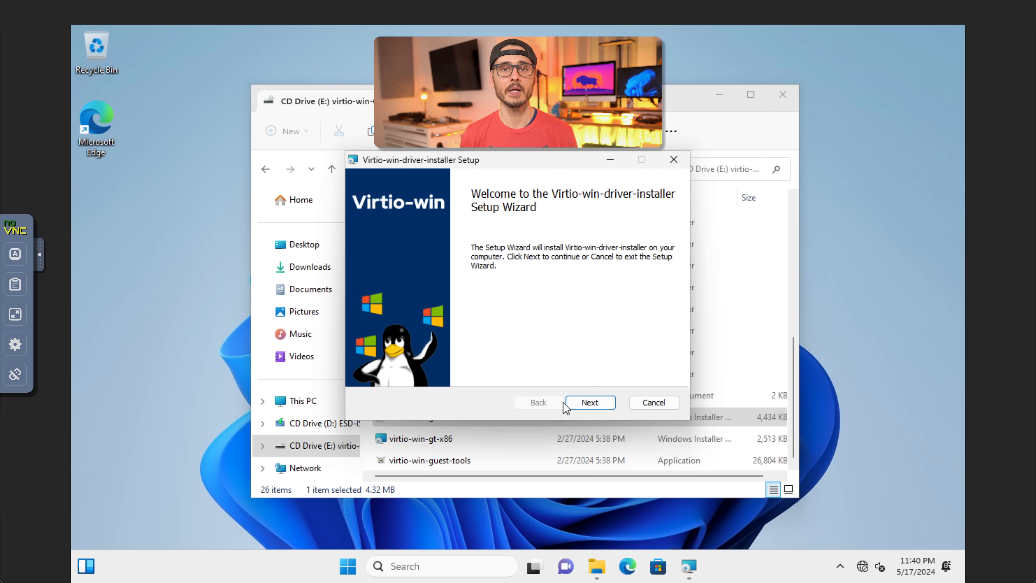
Step: Advance through the Virtio-win-driver-installer setup inside the Windows 11 VM, accepting the license agreement terms
{"action": "left_click", "coordinate": [587, 403]}
{"action": "left_click", "coordinate": [493, 370]}
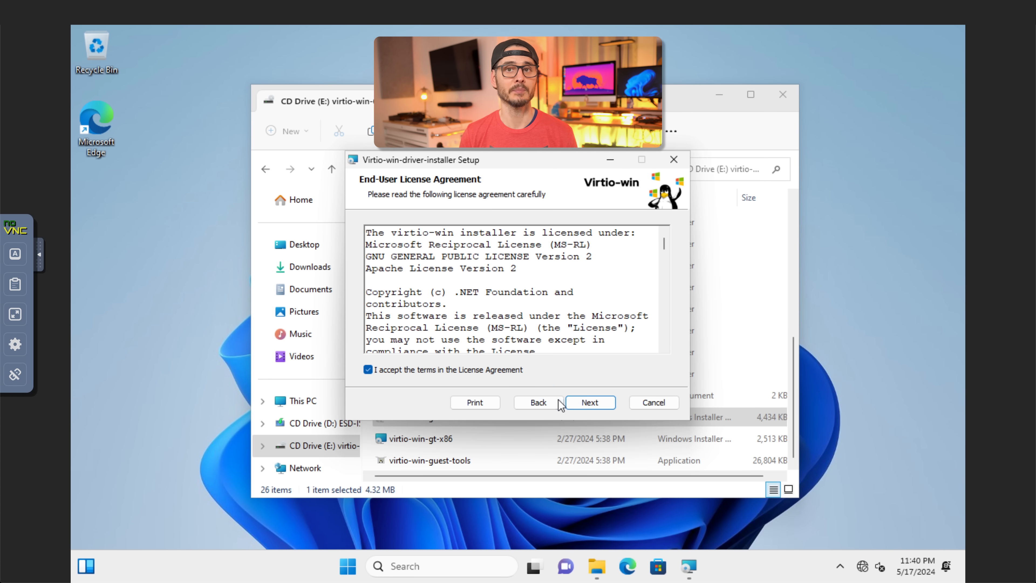
{"action": "left_click", "coordinate": [587, 402]}
{"action": "left_click", "coordinate": [579, 404]}
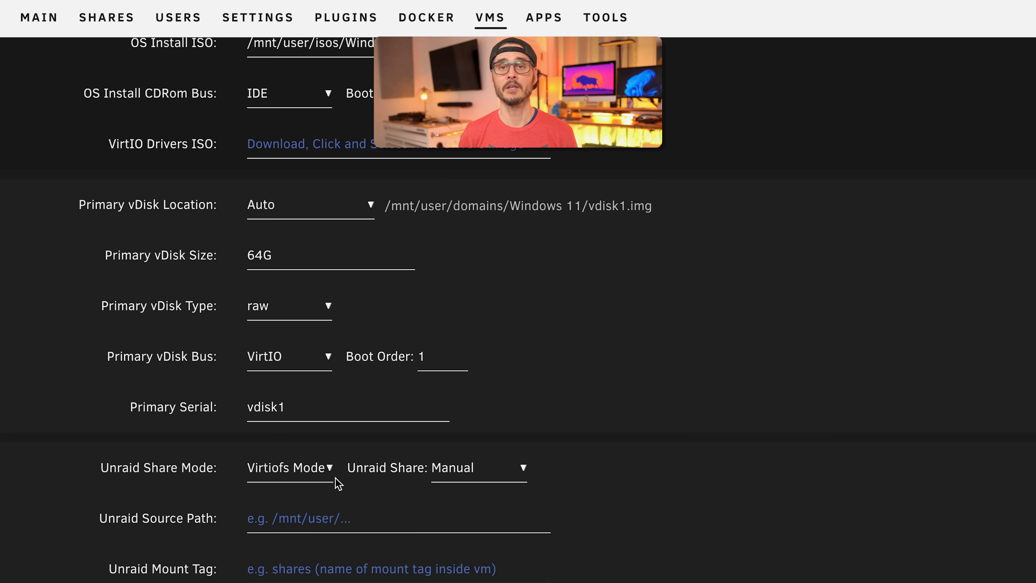
Step: Set the Windows 11 VM's graphics card to NVIDIA GeForce GTX 1650 (65:00.0) and review its sound, network and USB device settings
{"action": "scroll", "coordinate": [336, 479], "scroll_direction": "down", "scroll_amount": 2}
{"action": "scroll", "coordinate": [335, 469], "scroll_direction": "down", "scroll_amount": 2}
{"action": "scroll", "coordinate": [335, 465], "scroll_direction": "down", "scroll_amount": 2}
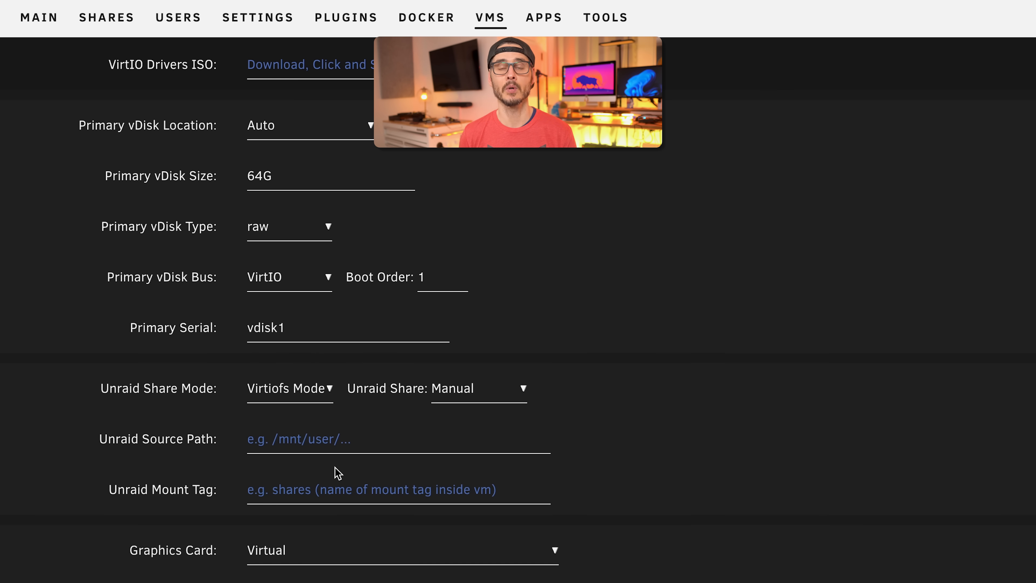
{"action": "scroll", "coordinate": [354, 494], "scroll_direction": "down", "scroll_amount": 2}
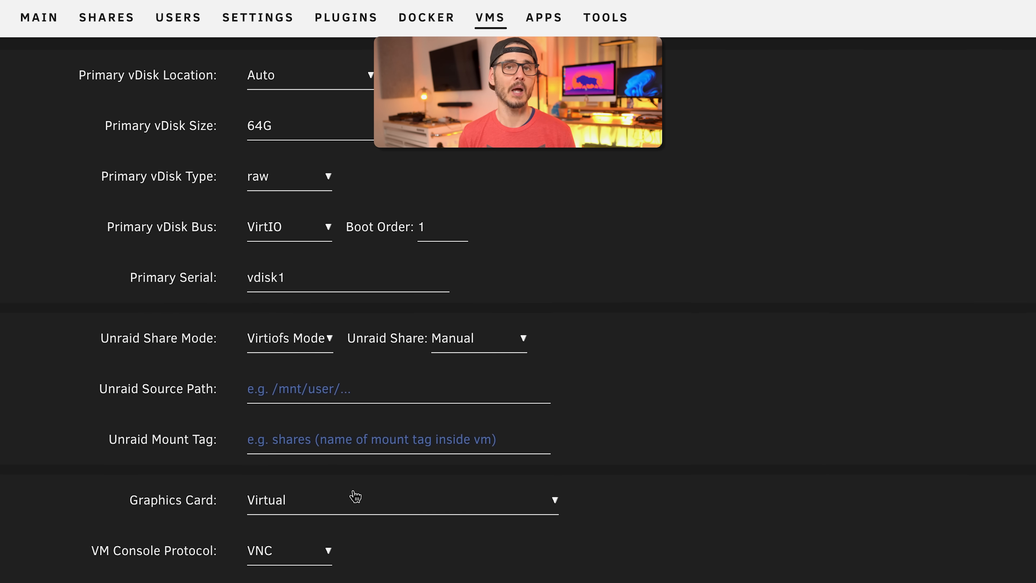
{"action": "left_click", "coordinate": [360, 460]}
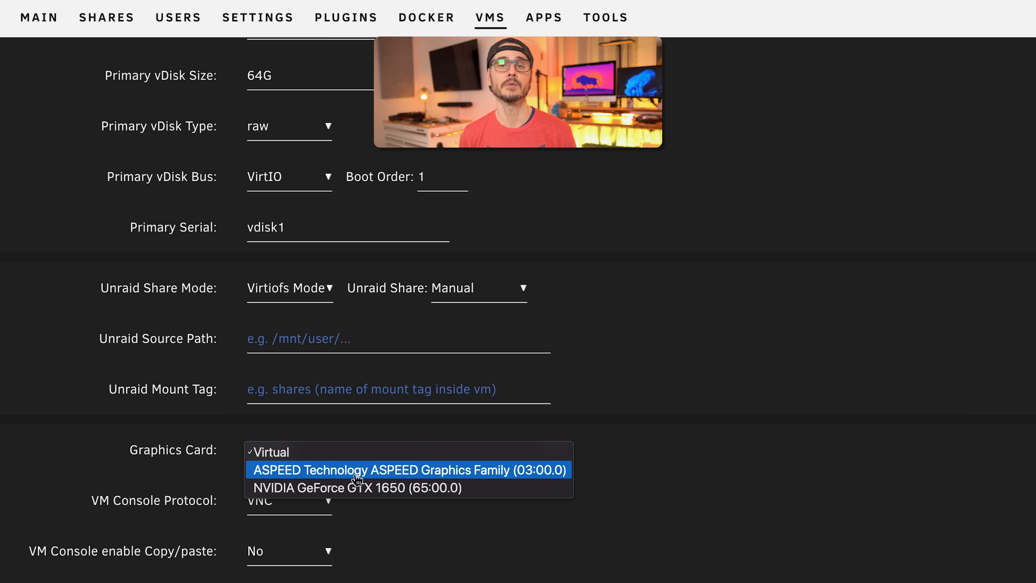
{"action": "left_click", "coordinate": [355, 489]}
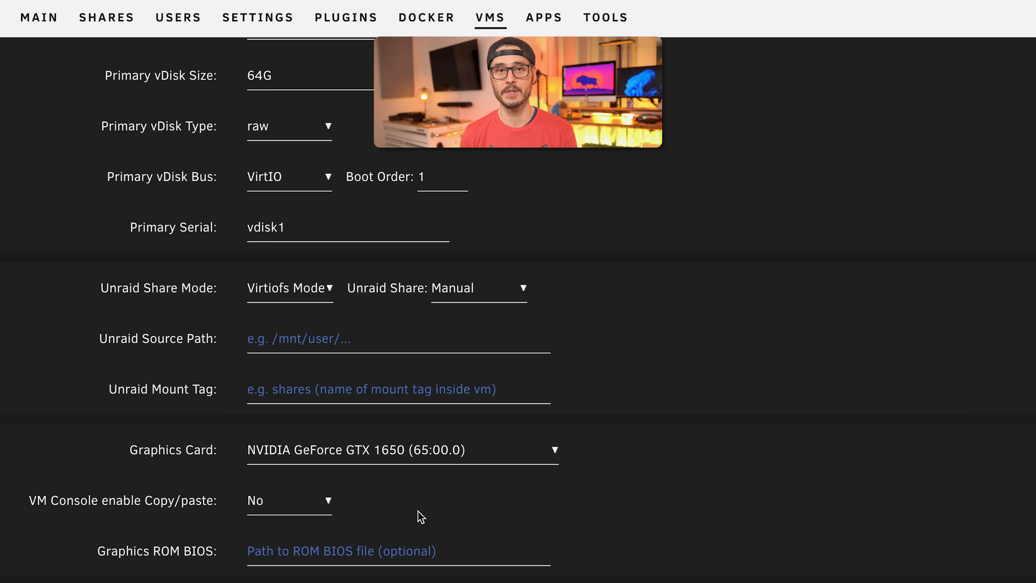
{"action": "scroll", "coordinate": [497, 539], "scroll_direction": "down", "scroll_amount": 5}
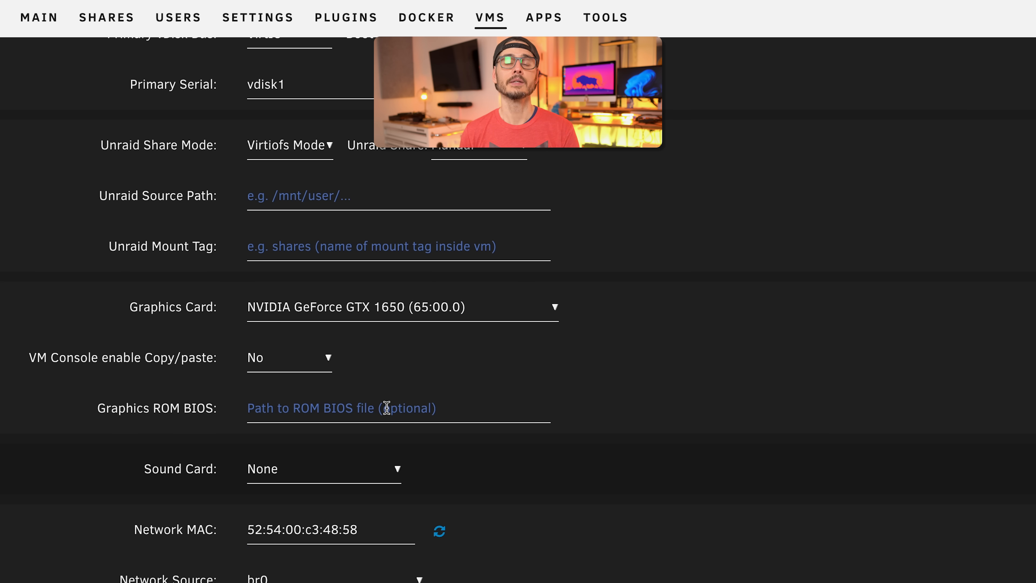
{"action": "scroll", "coordinate": [506, 569], "scroll_direction": "down", "scroll_amount": 5}
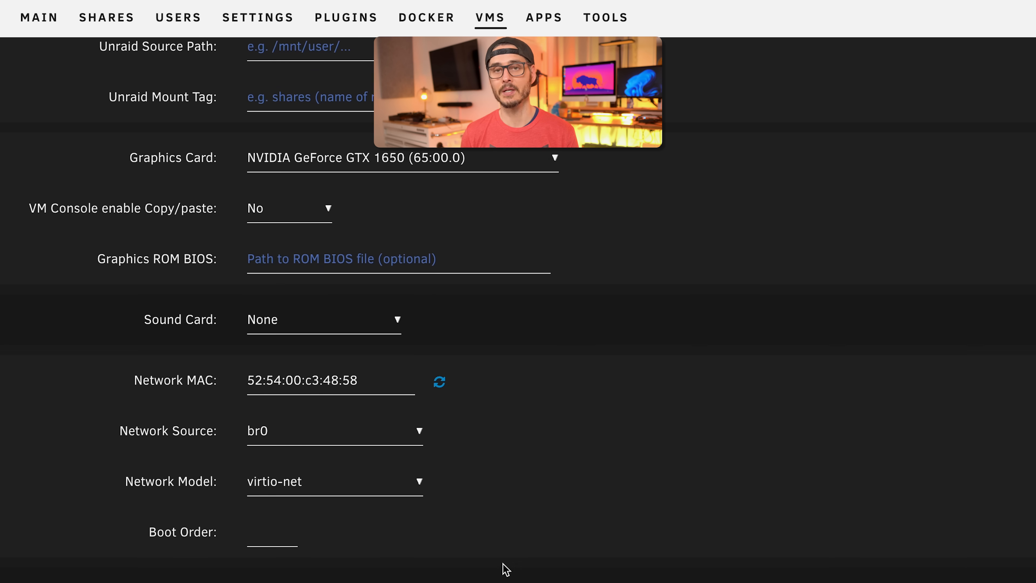
{"action": "scroll", "coordinate": [502, 567], "scroll_direction": "down", "scroll_amount": 3}
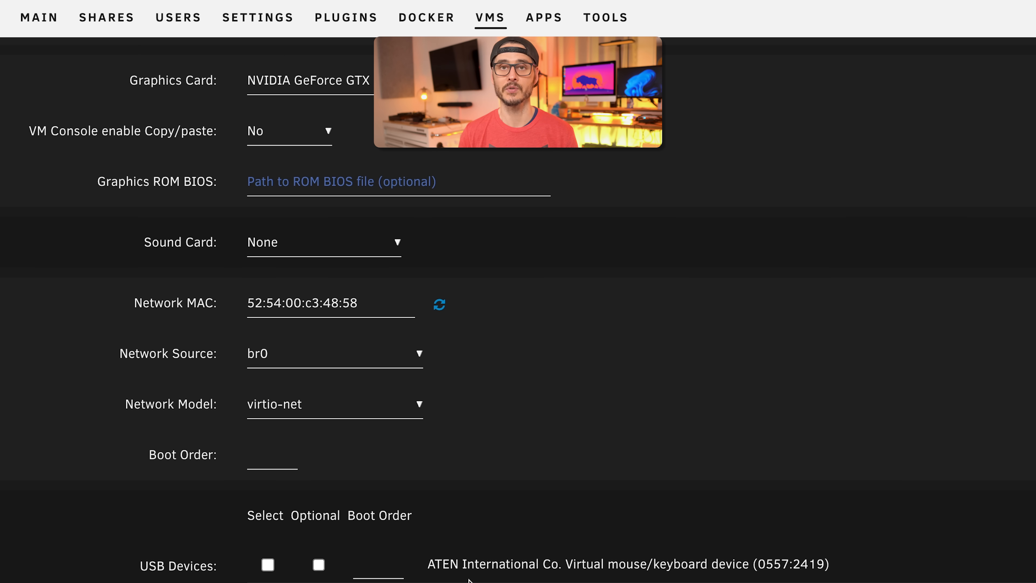